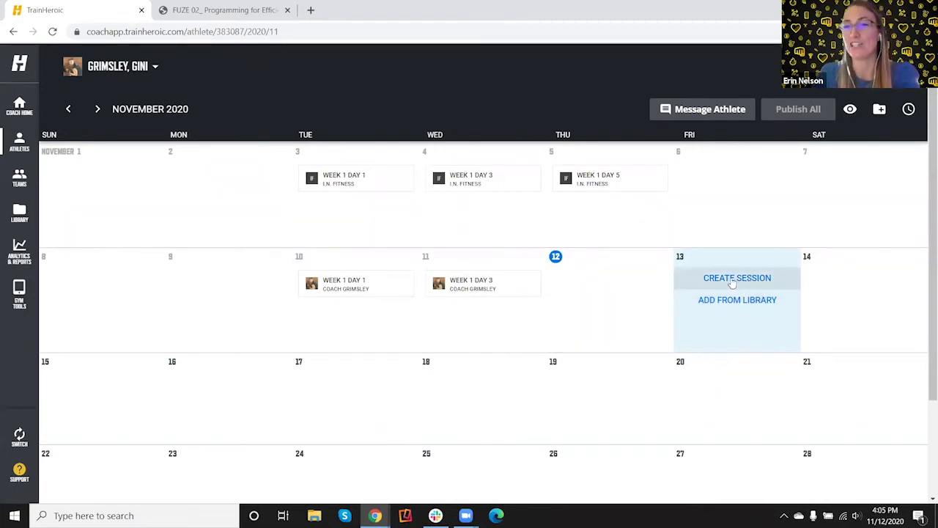
Create a new session for the athlete on Friday November 13 and add a Strength/Power block to it.
left_click(732, 283)
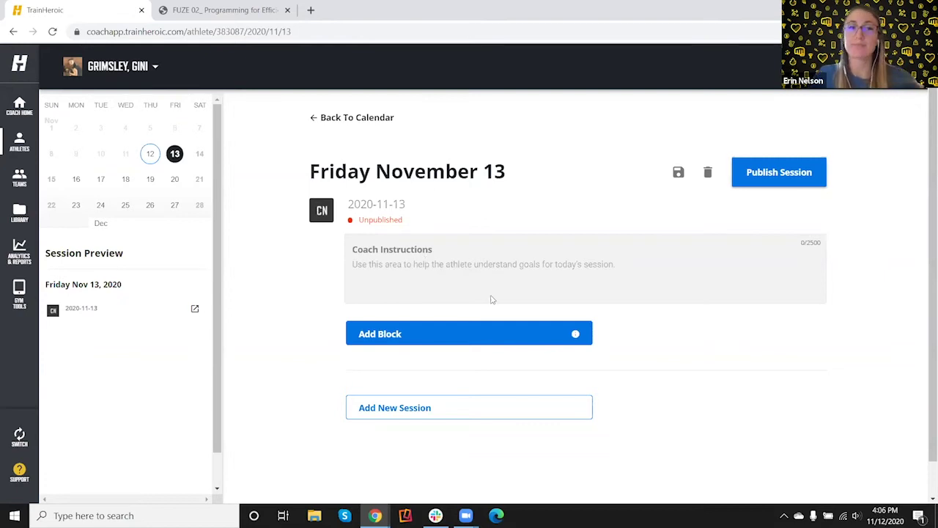
left_click(352, 334)
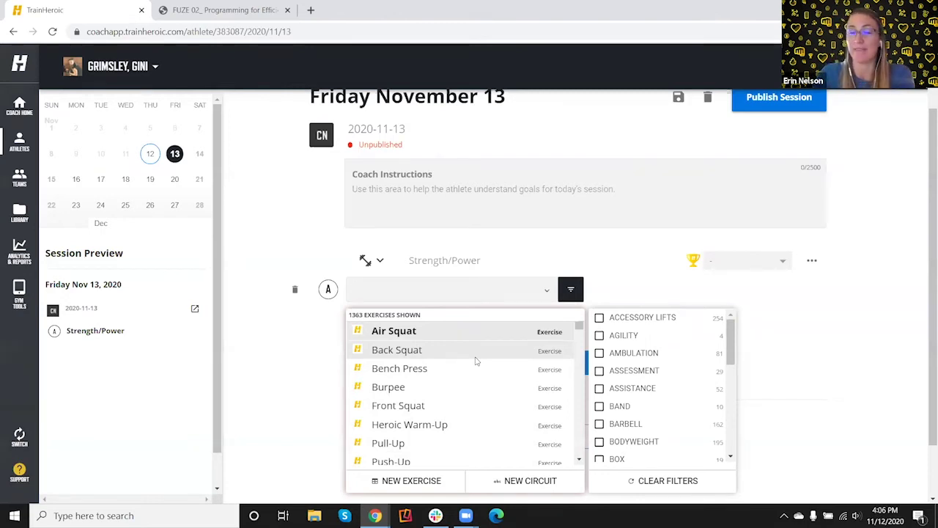
left_click(408, 487)
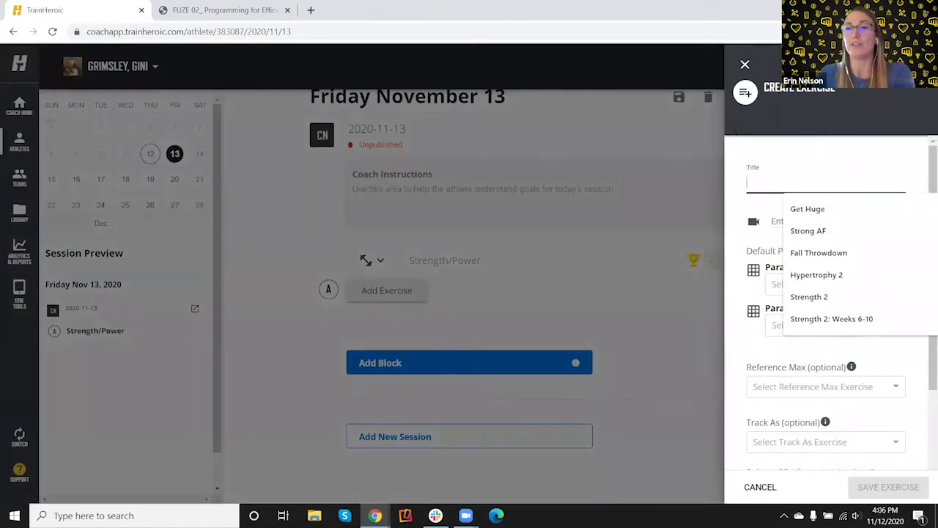
left_click(917, 223)
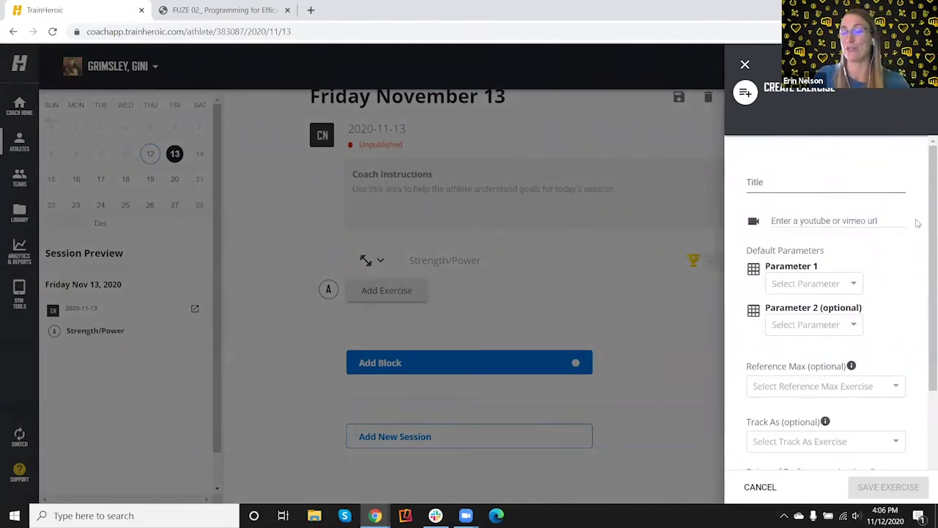
left_click(785, 182)
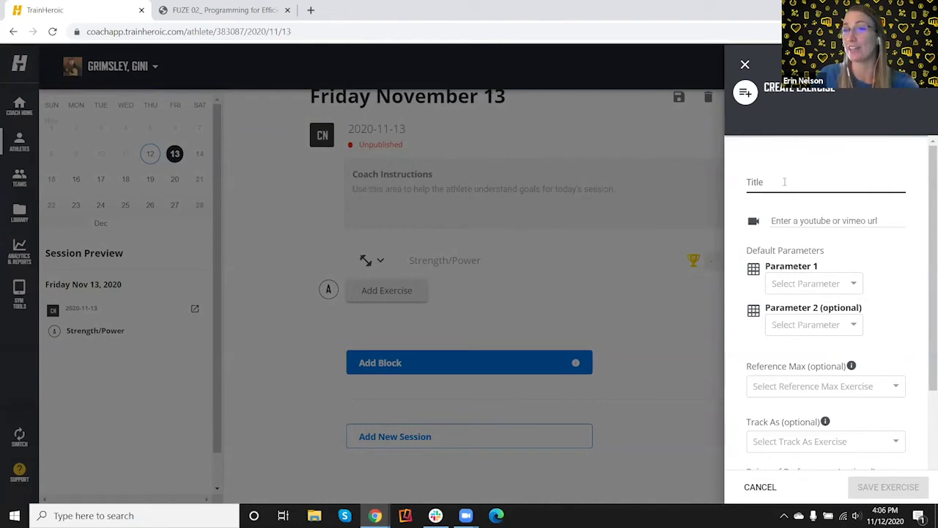
left_click(779, 198)
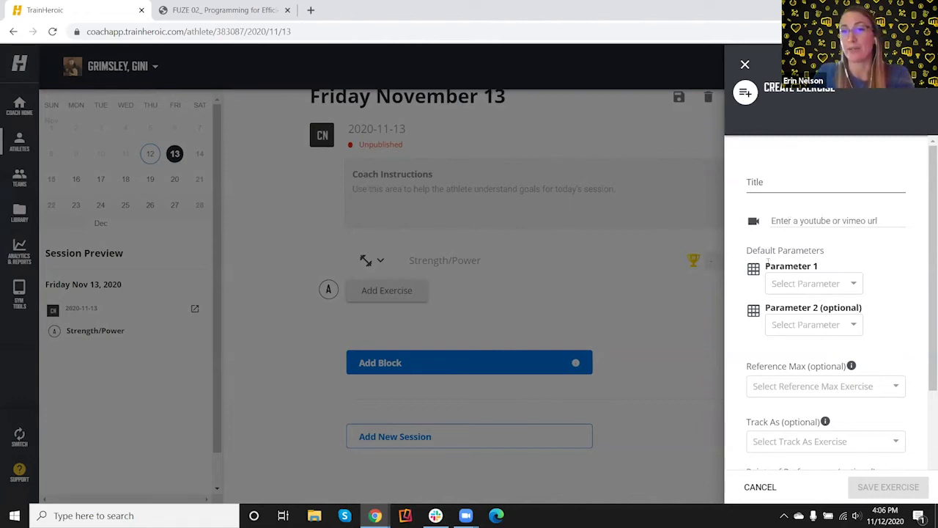
left_click(828, 281)
left_click(826, 328)
left_click(829, 325)
left_click(887, 300)
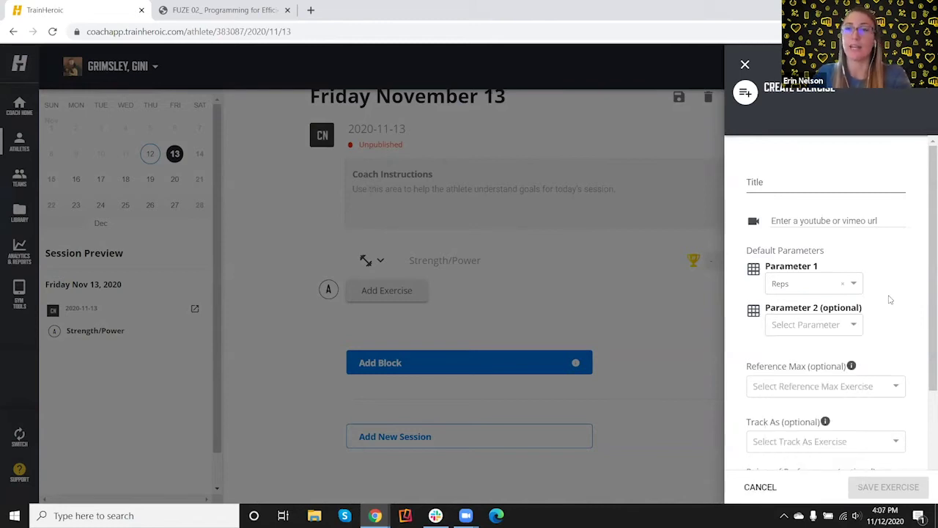
scroll(870, 322, "down", 1)
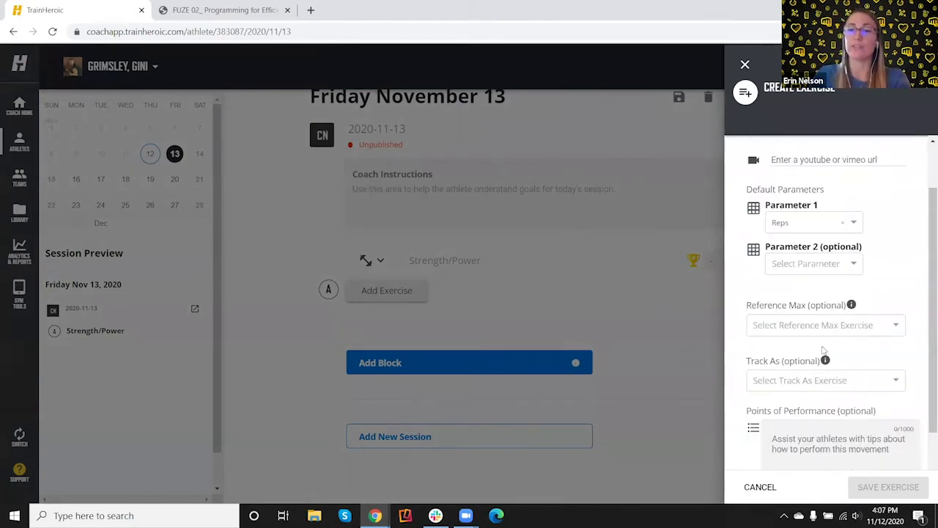
scroll(803, 357, "down", 1)
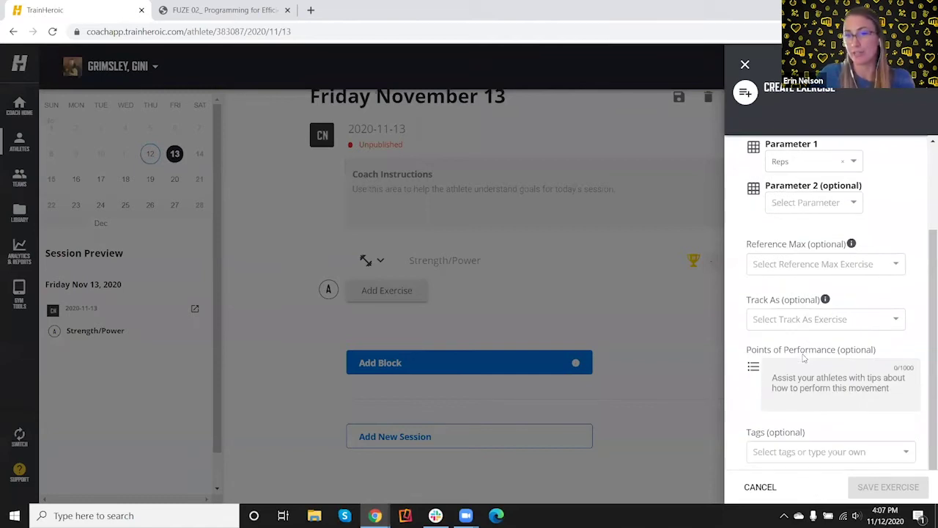
scroll(814, 333, "down", 1)
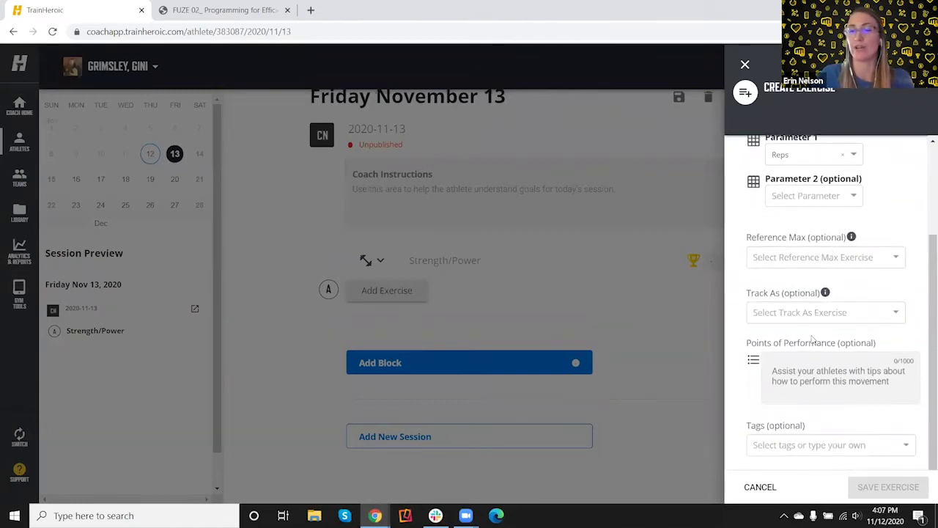
scroll(828, 315, "up", 2)
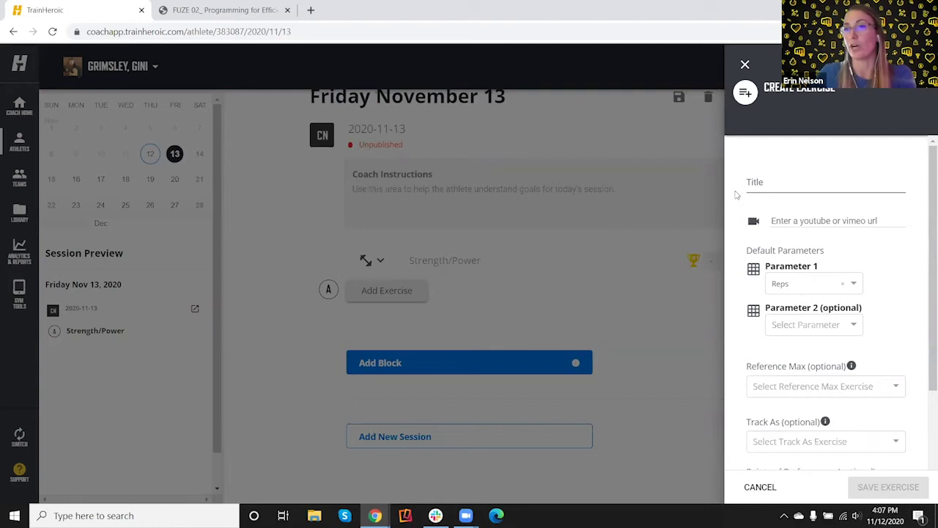
left_click(770, 188)
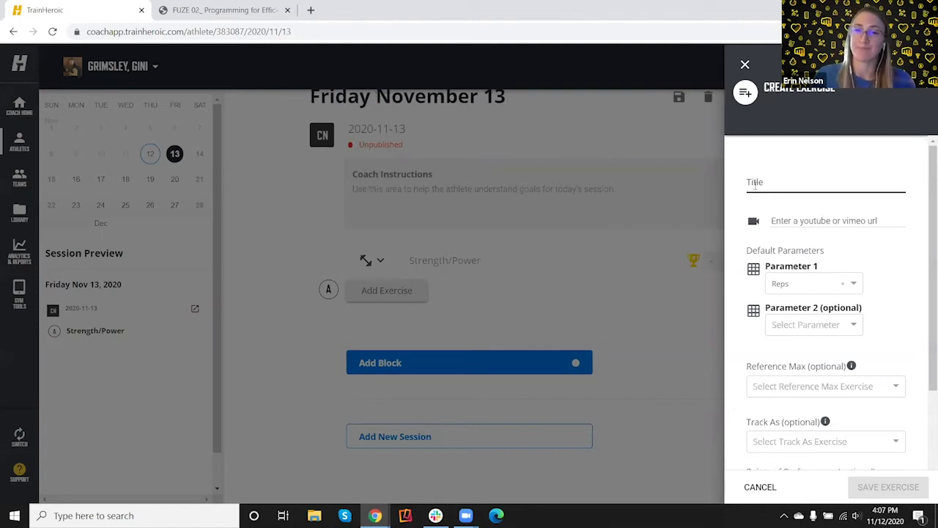
left_click(745, 66)
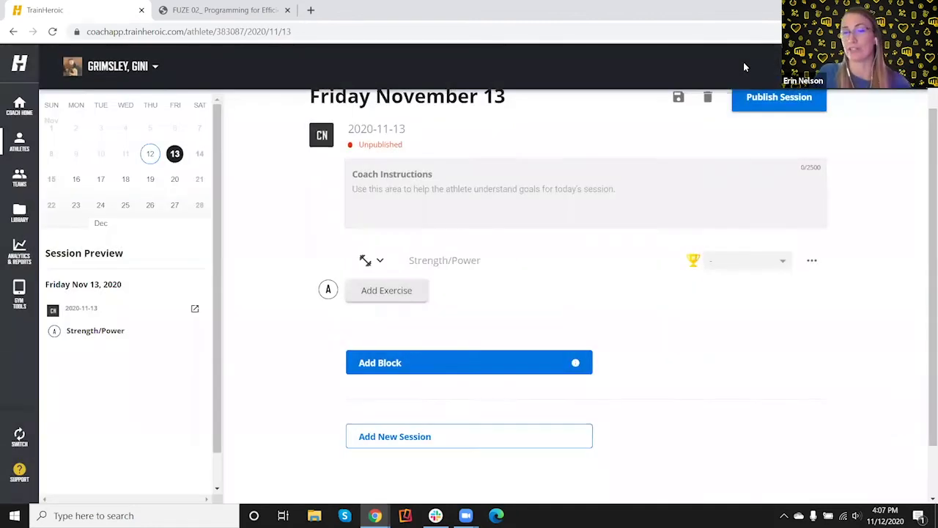
Add the Back Squat exercise to block A and set it to 5 sets.
left_click(393, 293)
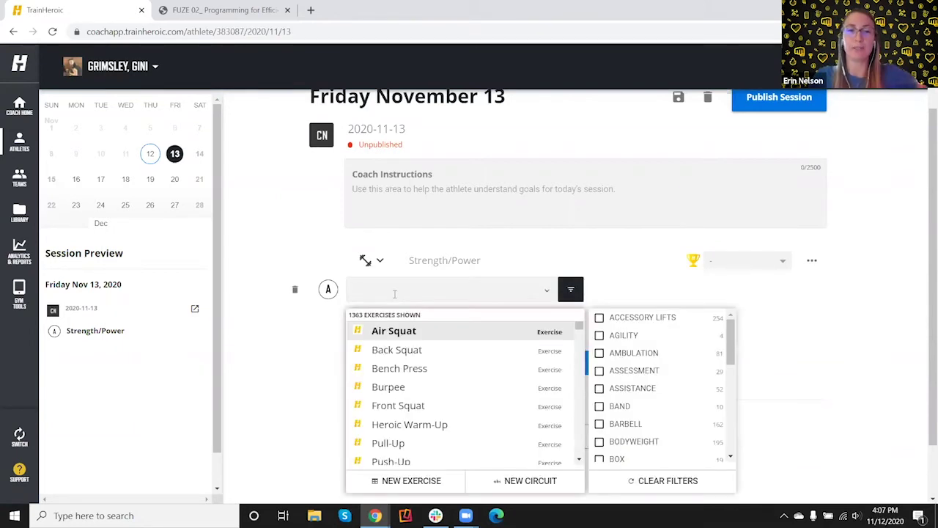
left_click(390, 353)
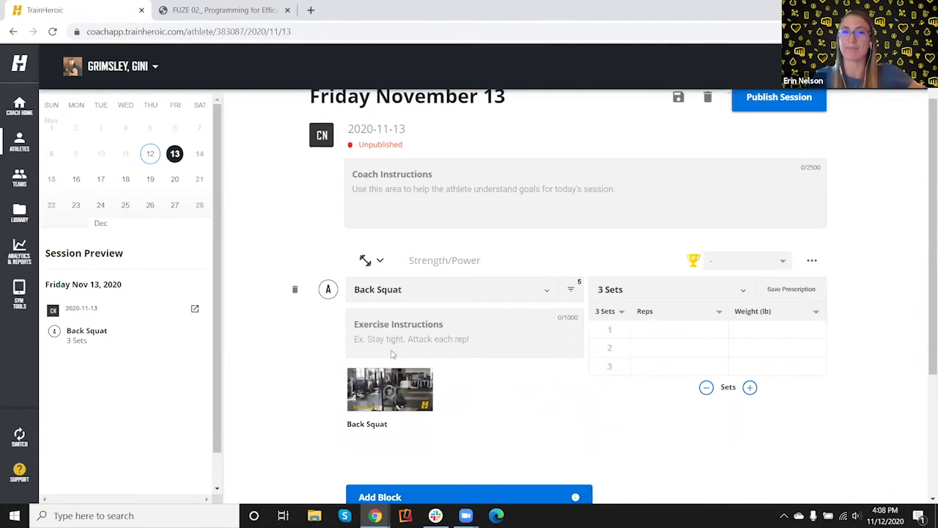
left_click(618, 315)
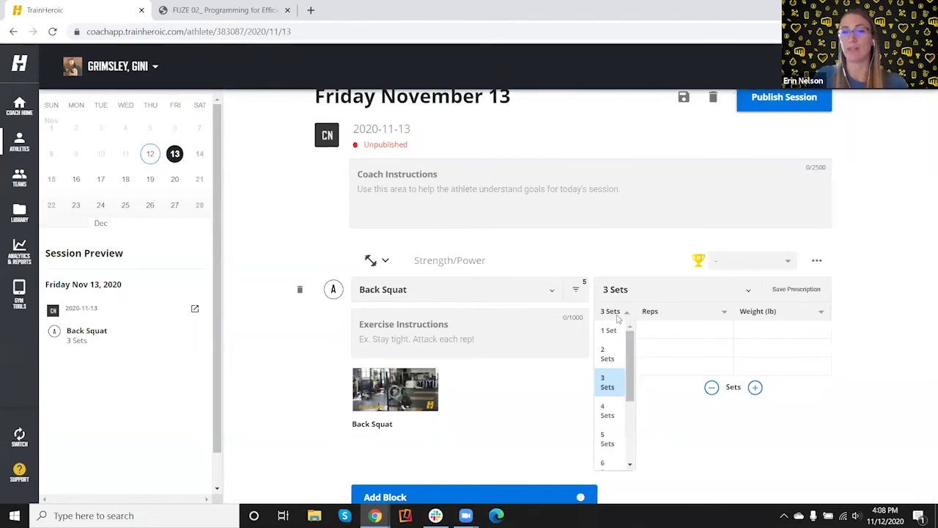
left_click(612, 449)
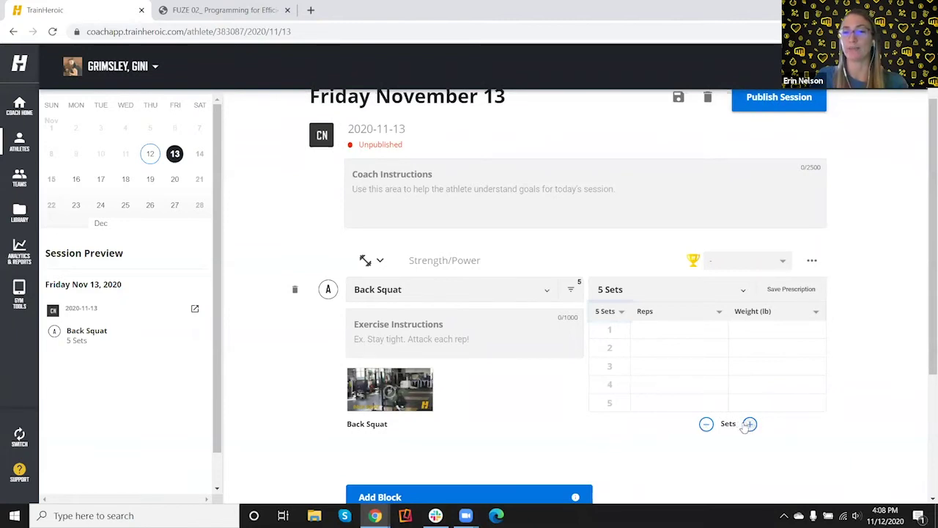
Adjust the Back Squat's set count down and up, ending at 5 sets, and prescribe 5 reps for every set.
left_click(706, 425)
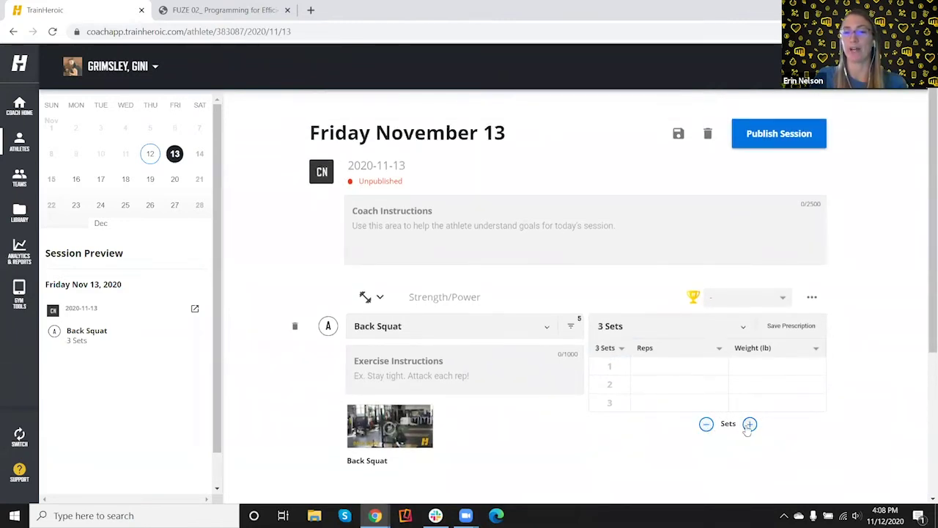
left_click(749, 425)
left_click(706, 424)
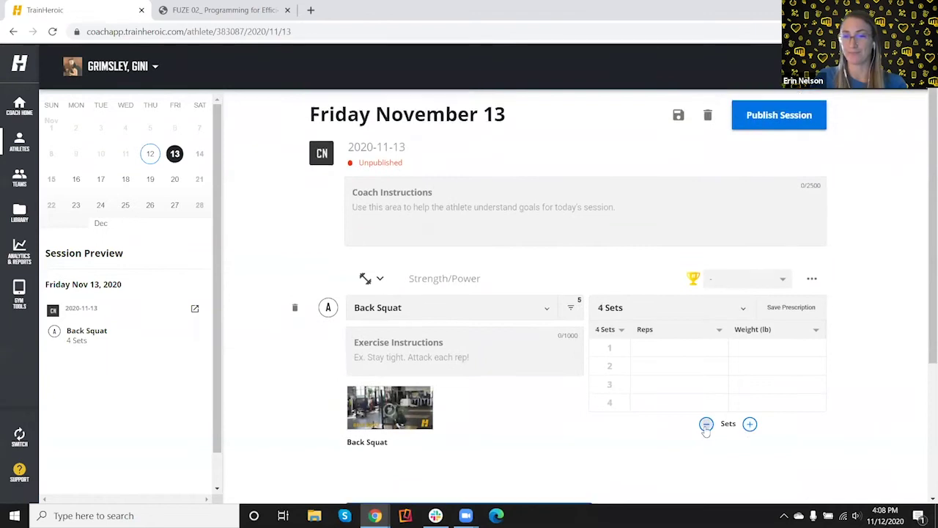
left_click(749, 424)
left_click(698, 330)
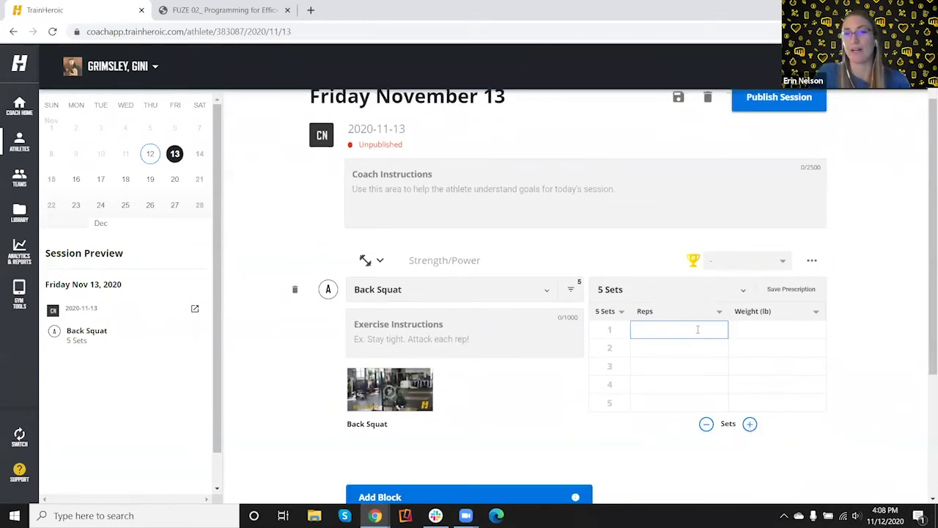
type("5")
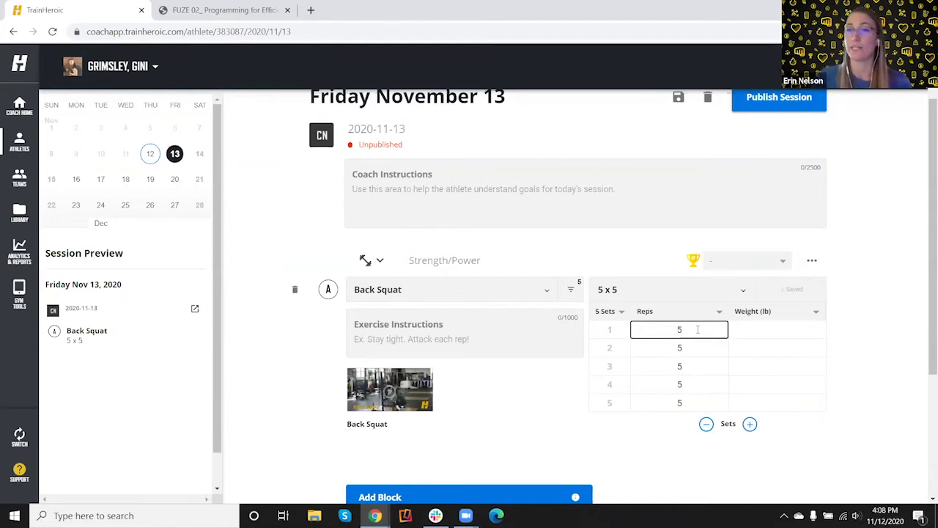
Set the Back Squat reps to 3 for set 2, 2 for set 3, and 1 for sets 4 and 5.
left_click(703, 352)
type("3")
key("Tab")
type("2")
left_click(711, 389)
type("1")
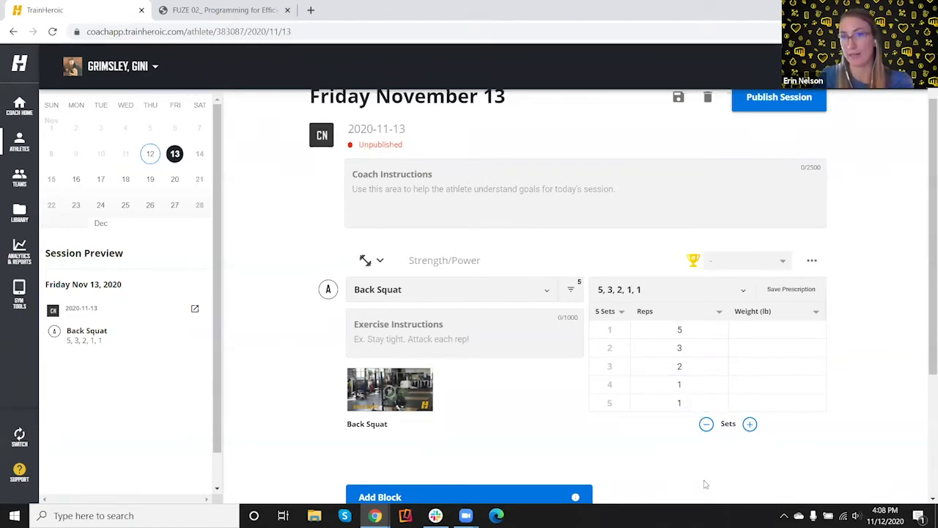
Set the Back Squat reps to 5 for sets 2 through 5.
left_click(699, 345)
type("5")
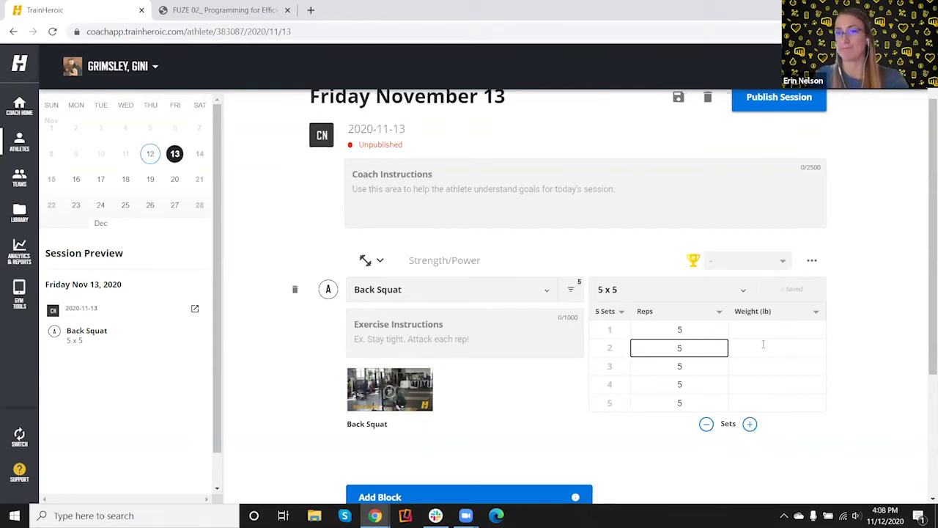
left_click(869, 334)
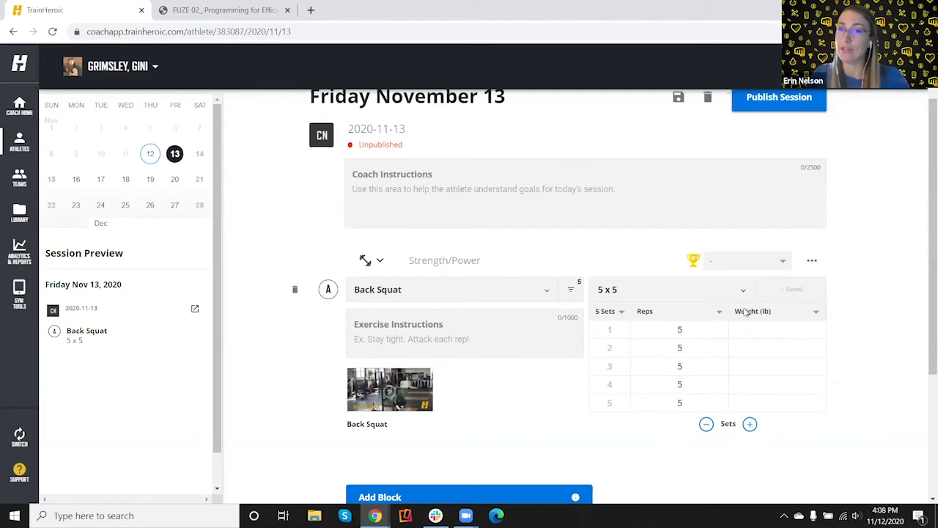
Switch the Back Squat's weight parameter to Weight (%) and prescribe 70 for all five sets.
left_click(805, 316)
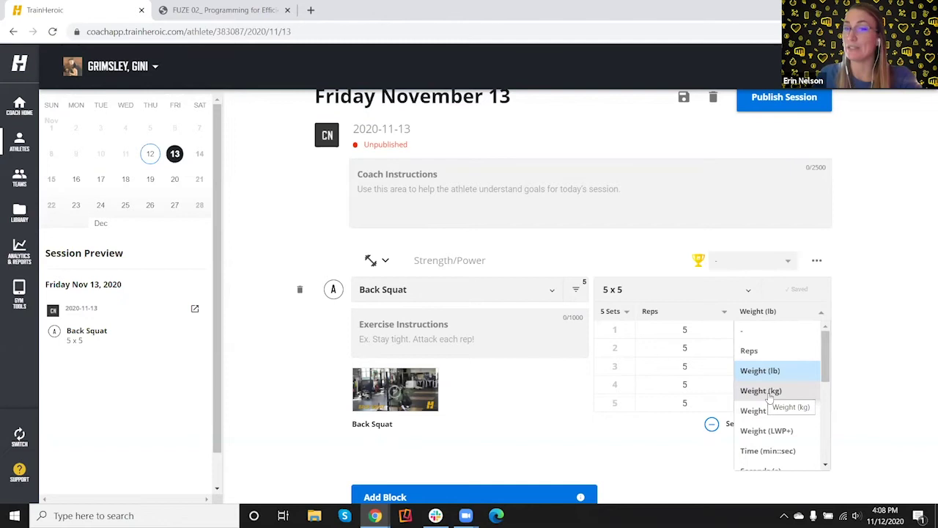
left_click(753, 412)
left_click(782, 330)
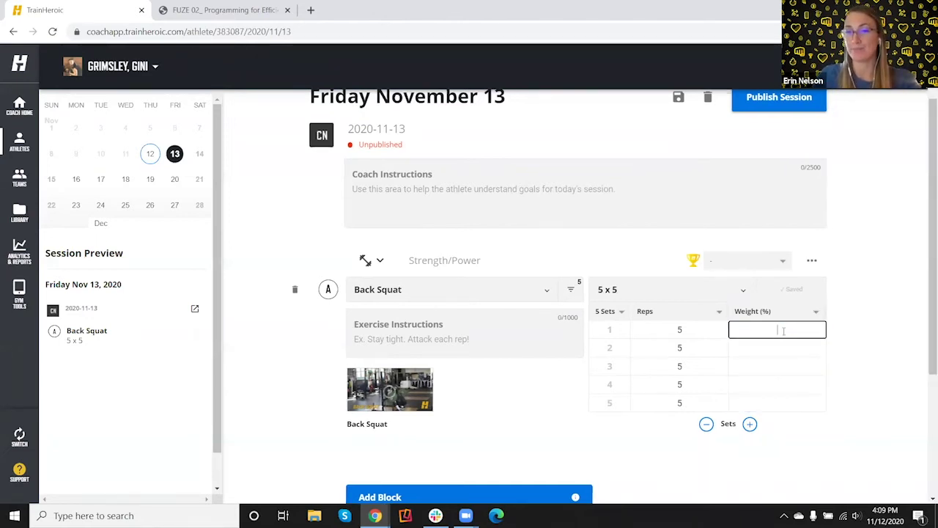
type("70")
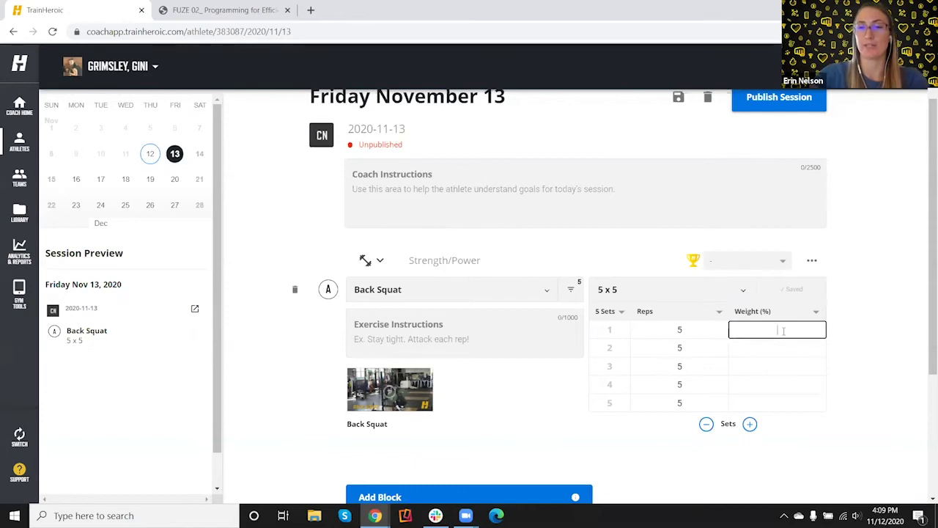
left_click(866, 350)
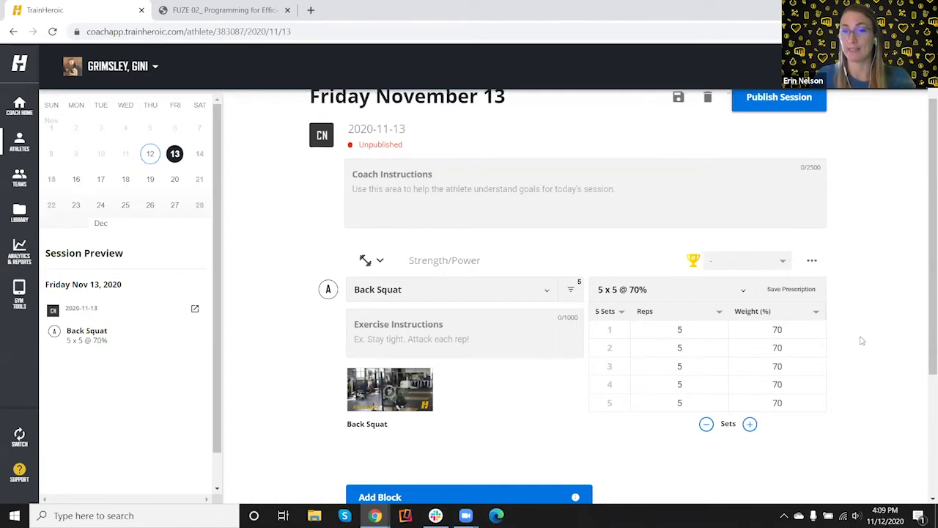
Switch the Back Squat's weight parameter to Weight (lb) and clear the weight value from all sets.
left_click(775, 329)
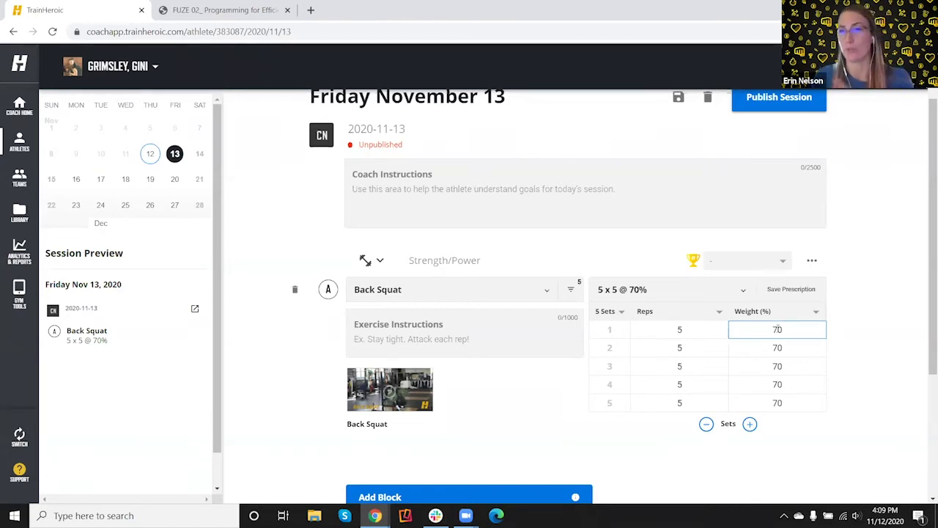
left_click(815, 311)
left_click(787, 368)
left_click(788, 330)
double_click(788, 330)
key("BackSpace")
left_click(840, 342)
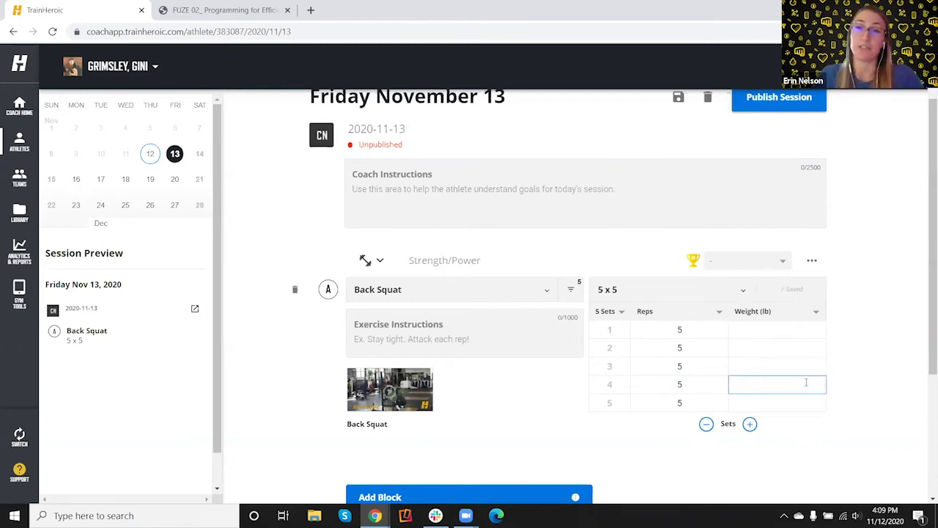
Prescribe a weight of 135 lb for all five Back Squat sets.
left_click(802, 329)
type("135")
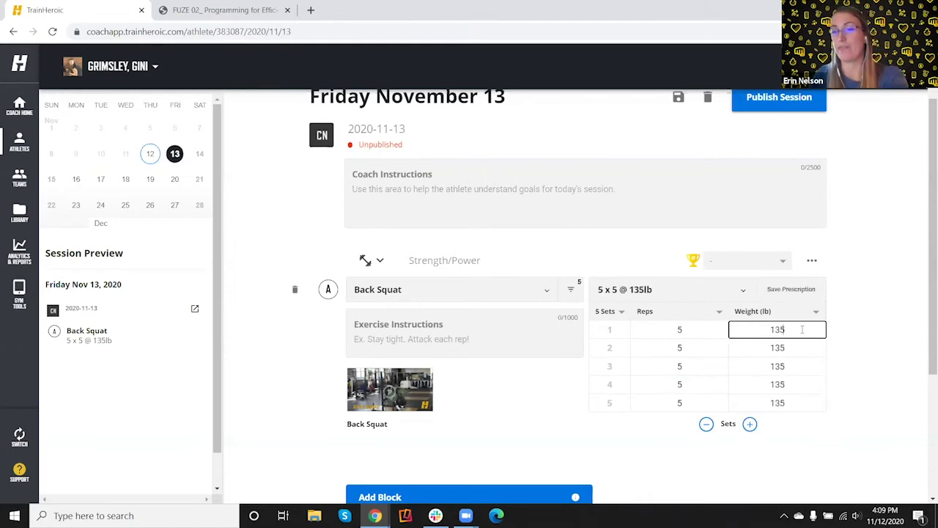
left_click(856, 347)
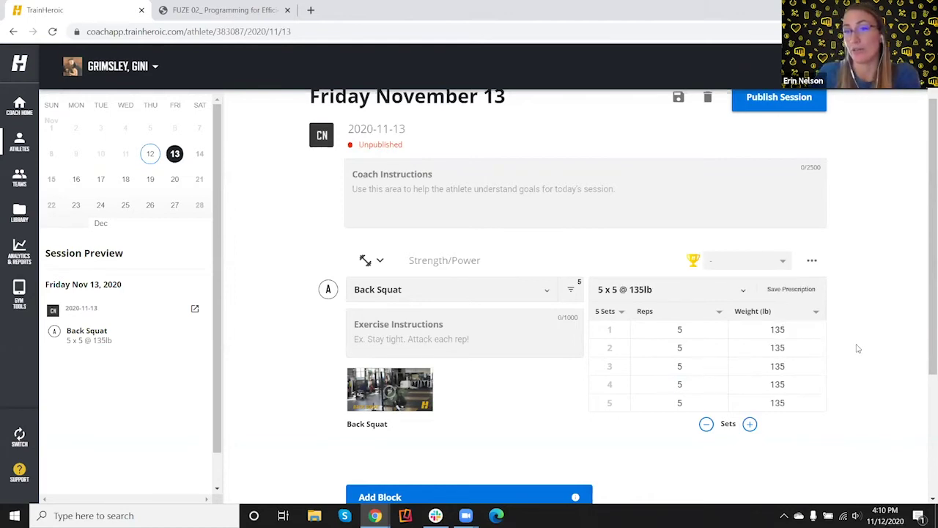
left_click(672, 328)
left_click(782, 349)
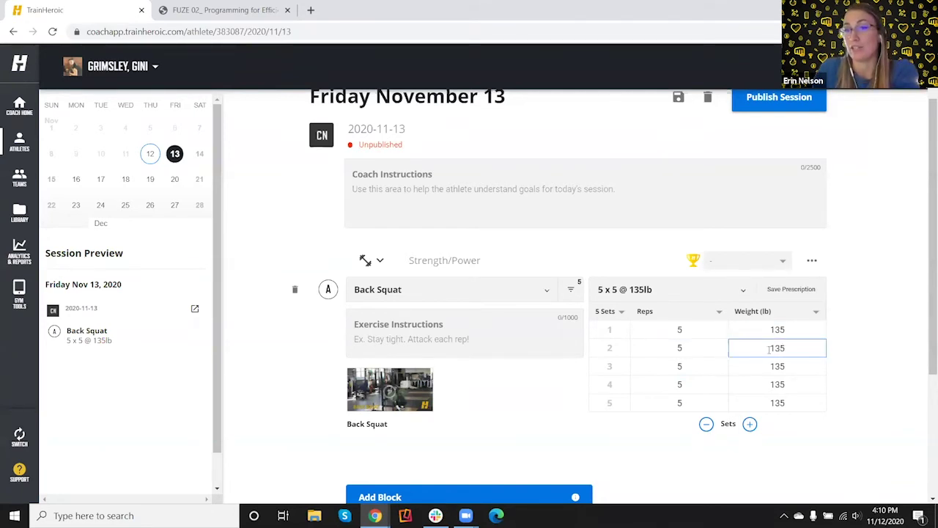
left_click(778, 366)
left_click(773, 399)
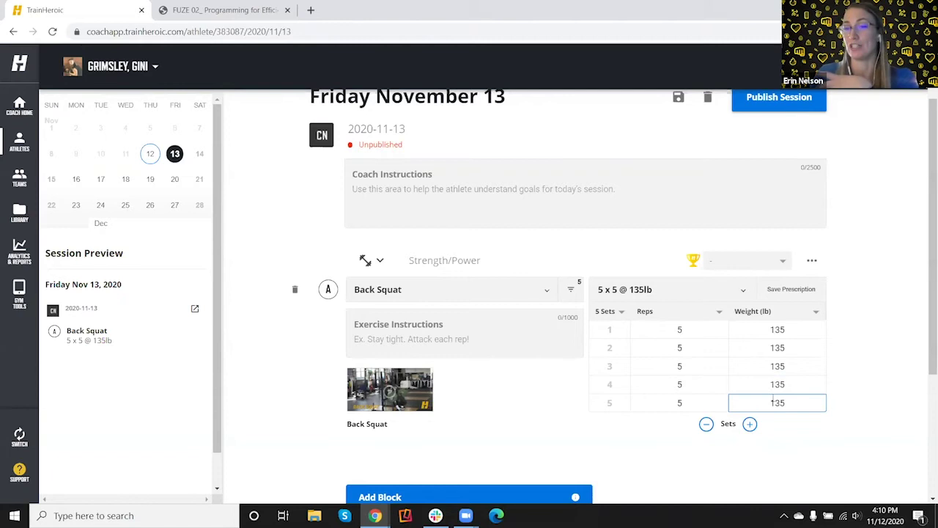
left_click(815, 311)
left_click(865, 303)
Clear the prescribed weight from all five Back Squat sets.
double_click(796, 334)
key("BackSpace")
left_click(859, 344)
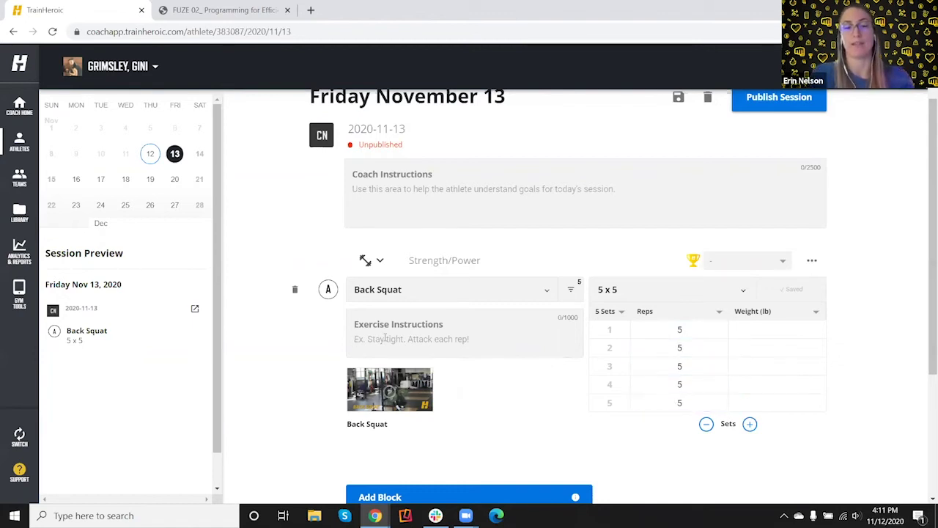
Enter "range 5-7 reps" as the Back Squat's exercise instructions and clear the text again.
type("range ")
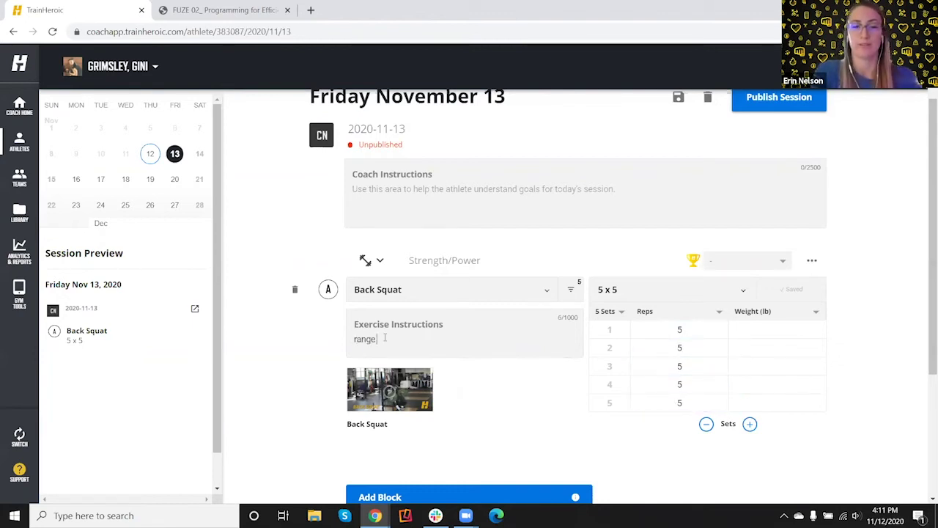
type("5-7 reps")
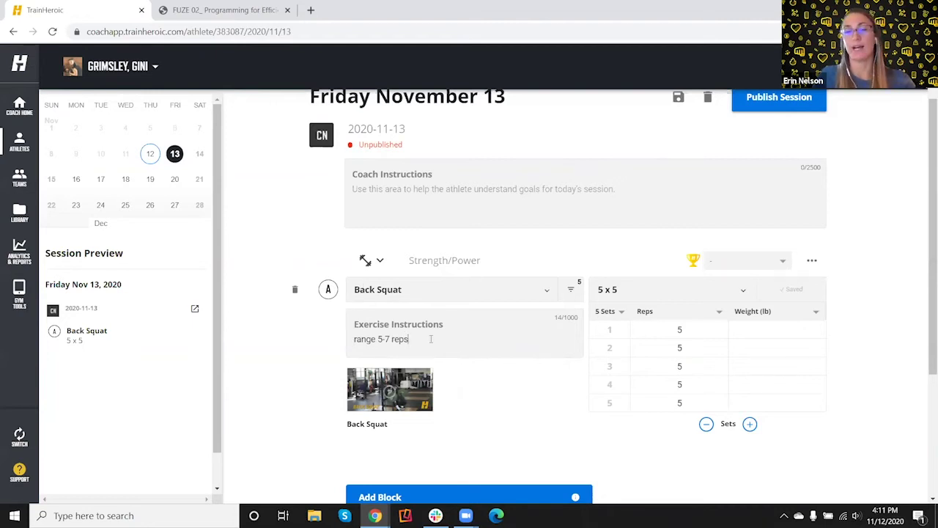
left_click_drag(410, 339, 309, 349)
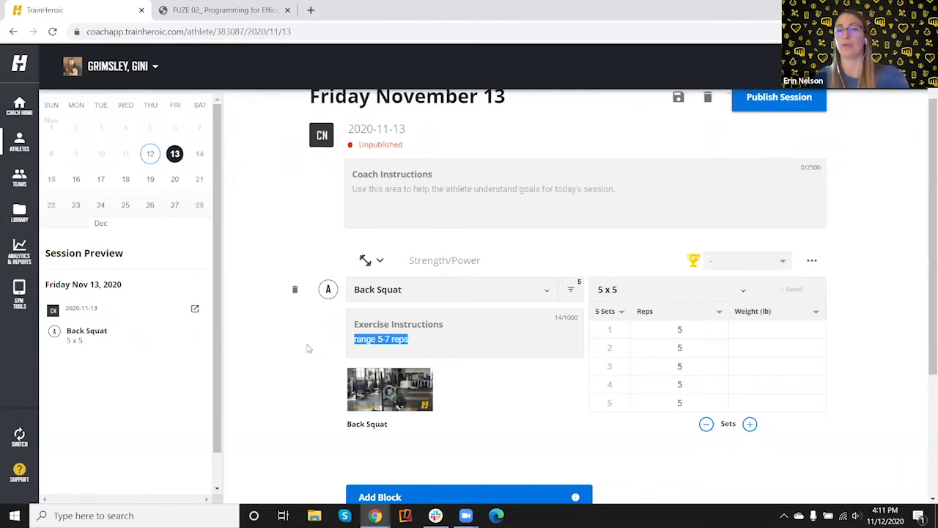
key("BackSpace")
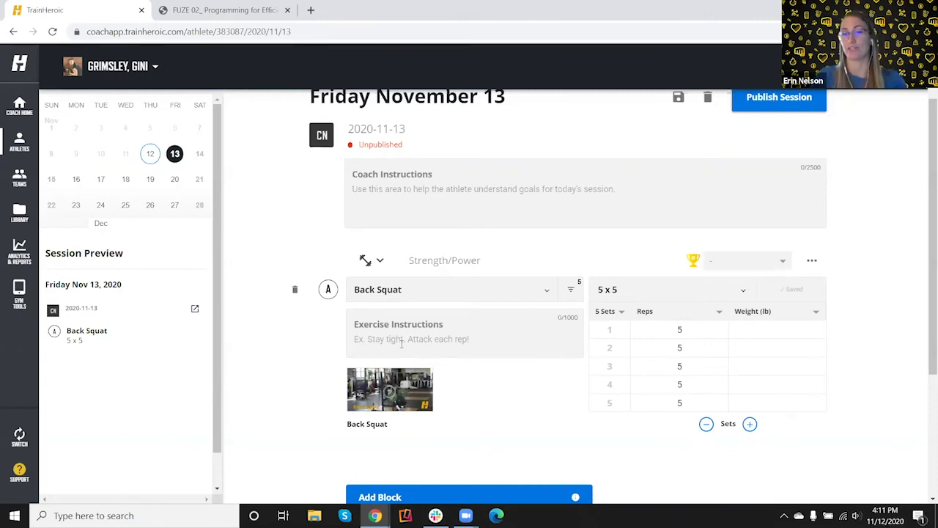
Add a second block below the Back Squat and choose Pull-Up as its exercise.
scroll(402, 343, "down", 2)
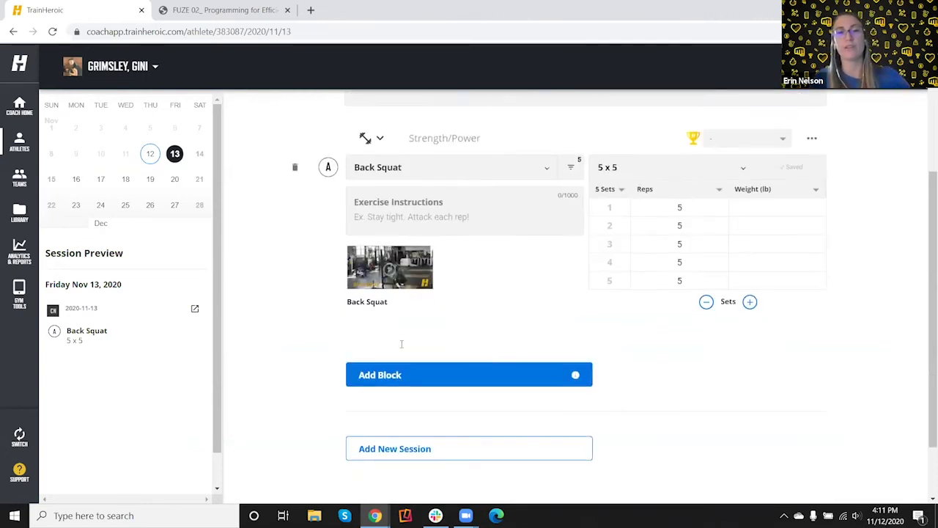
left_click(371, 378)
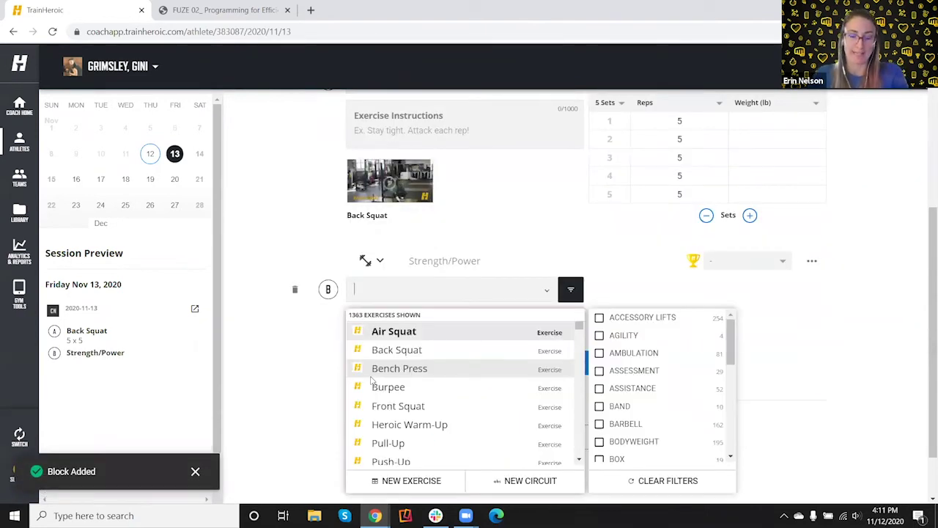
left_click(402, 446)
Prescribe 10 reps for all three Pull-Up sets.
left_click(680, 325)
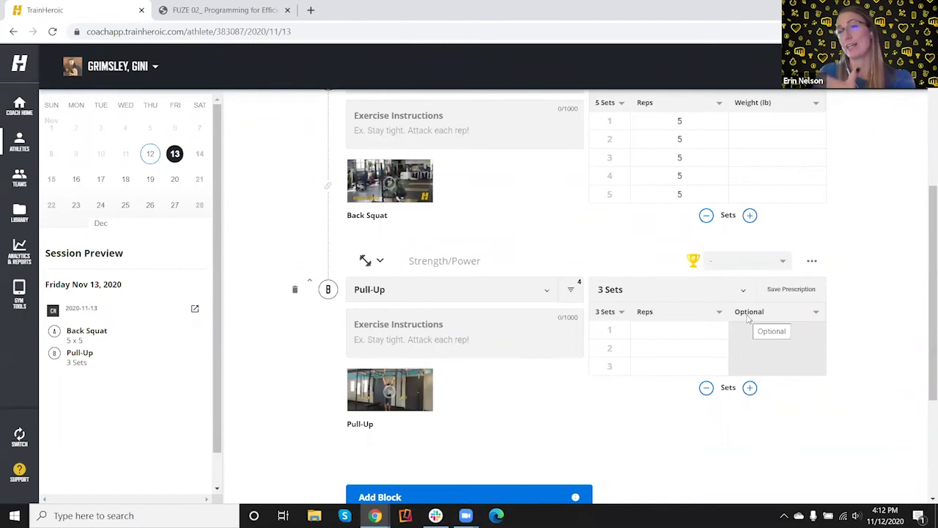
left_click(680, 329)
type("10")
left_click(831, 337)
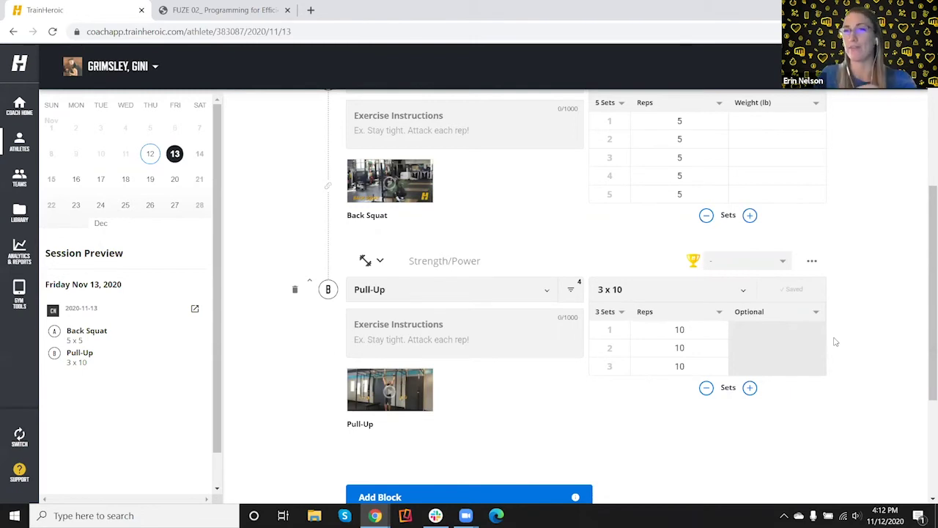
Prescribe 10 under Weight (lb) for all three Pull-Up sets, and remove the weight parameter again.
left_click(789, 319)
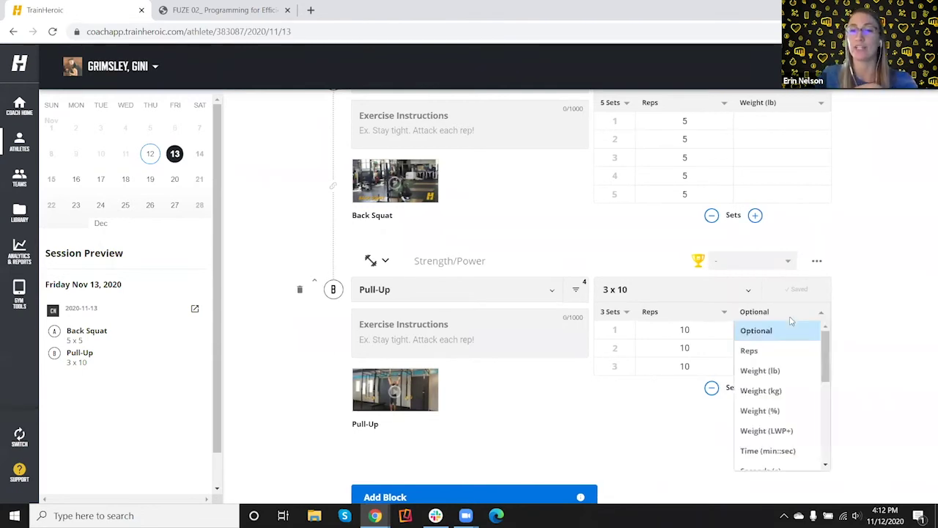
left_click(787, 370)
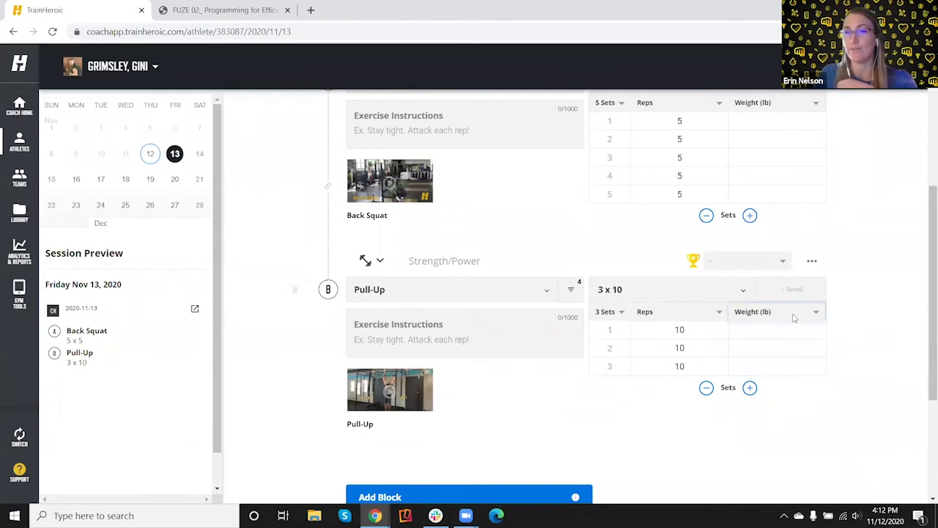
left_click(771, 329)
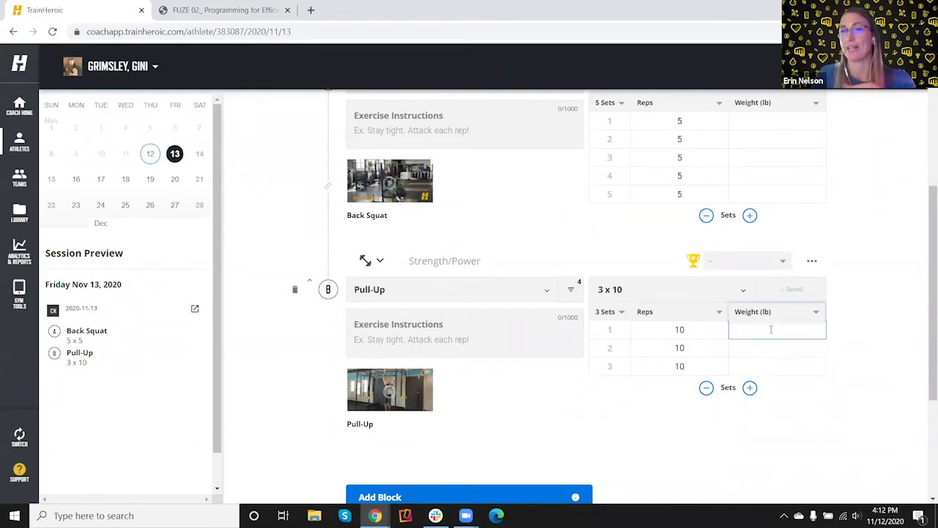
left_click(771, 329)
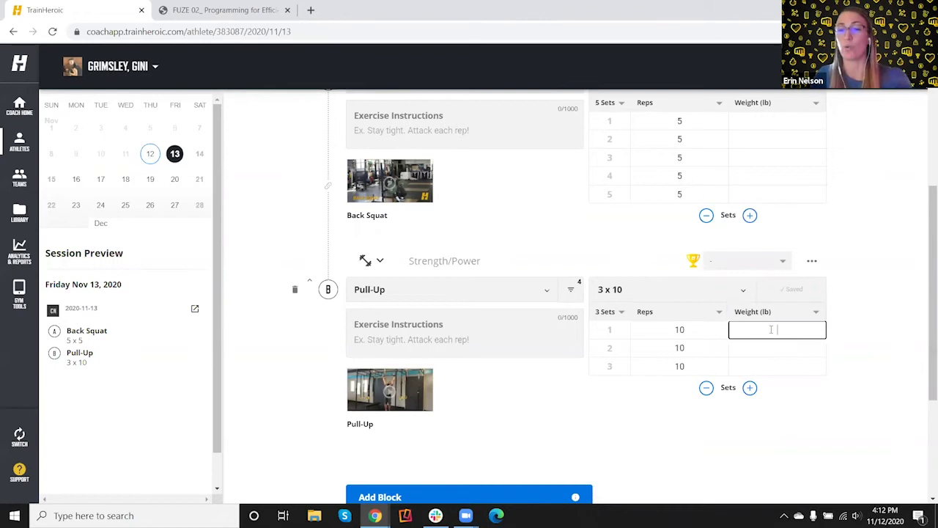
type("10")
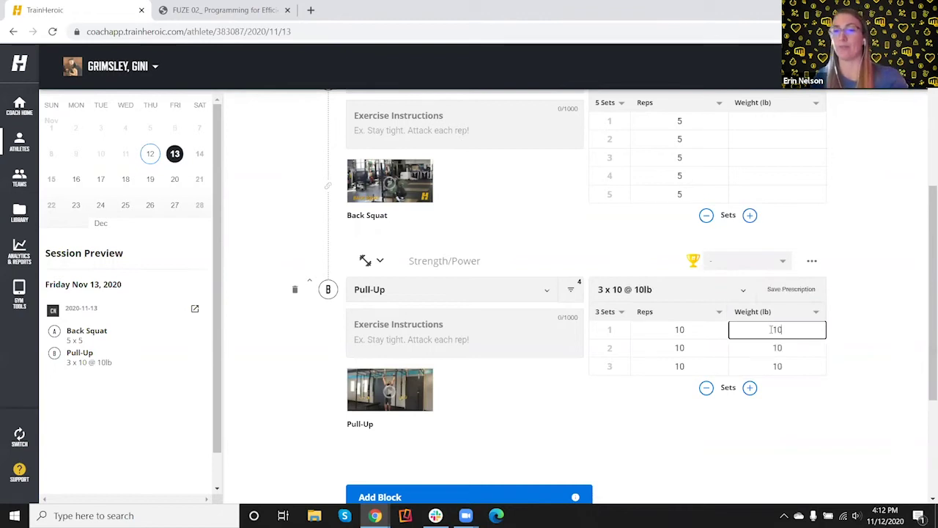
left_click(879, 362)
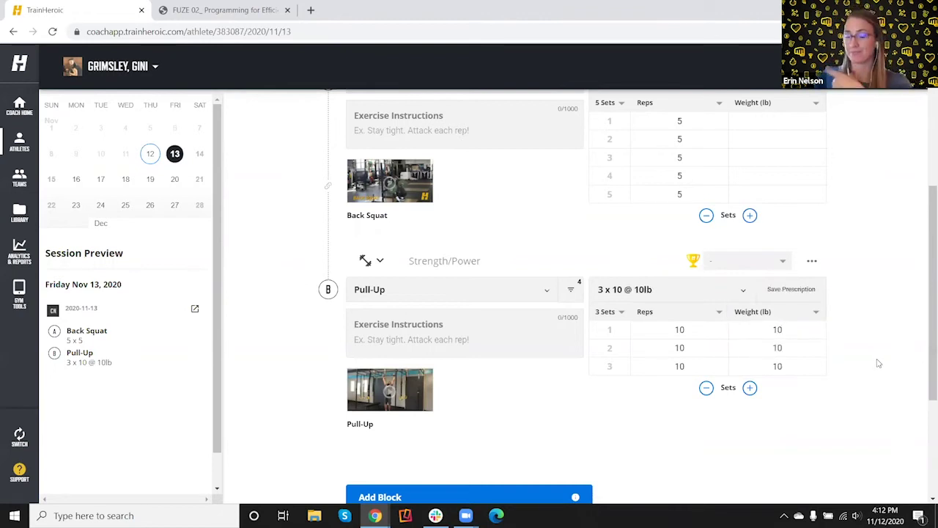
left_click(797, 314)
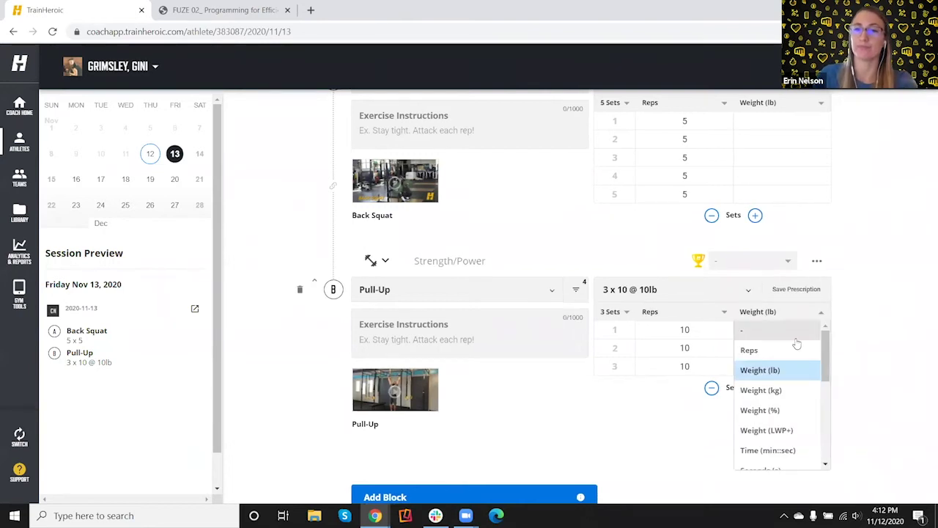
left_click(796, 339)
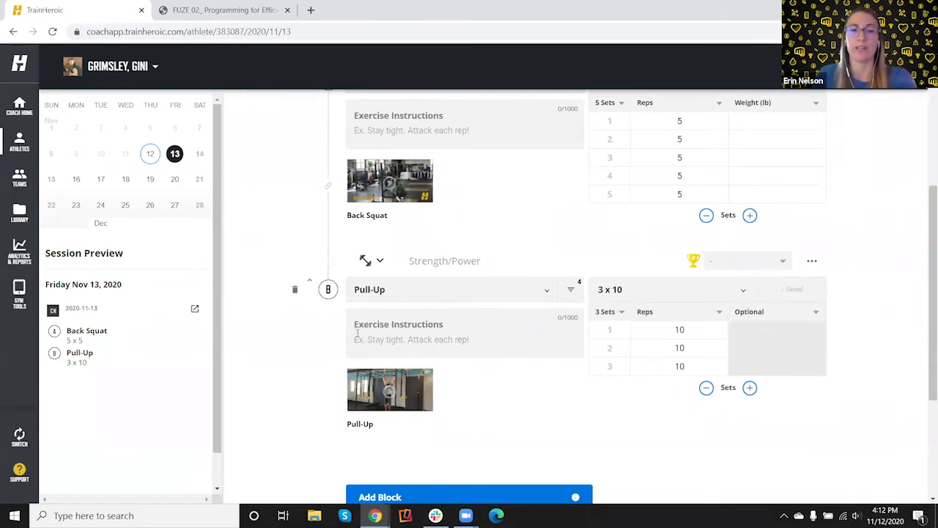
Link the Back Squat and Pull-Up blocks into a superset.
scroll(357, 334, "up", 1)
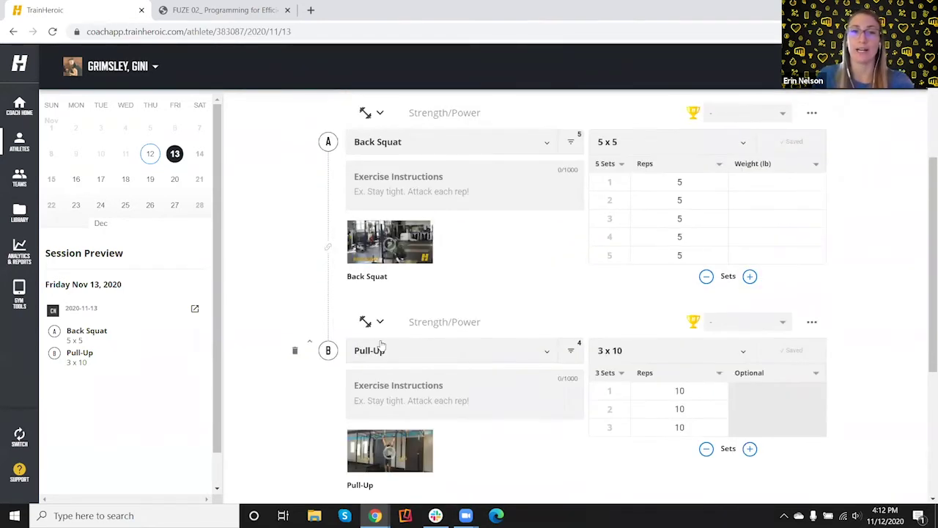
mouse_move(327, 351)
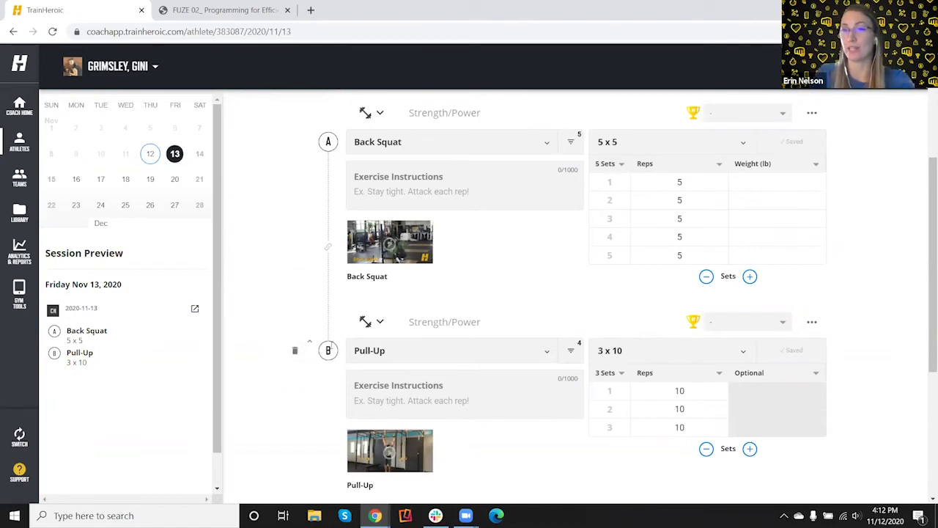
left_click(330, 249)
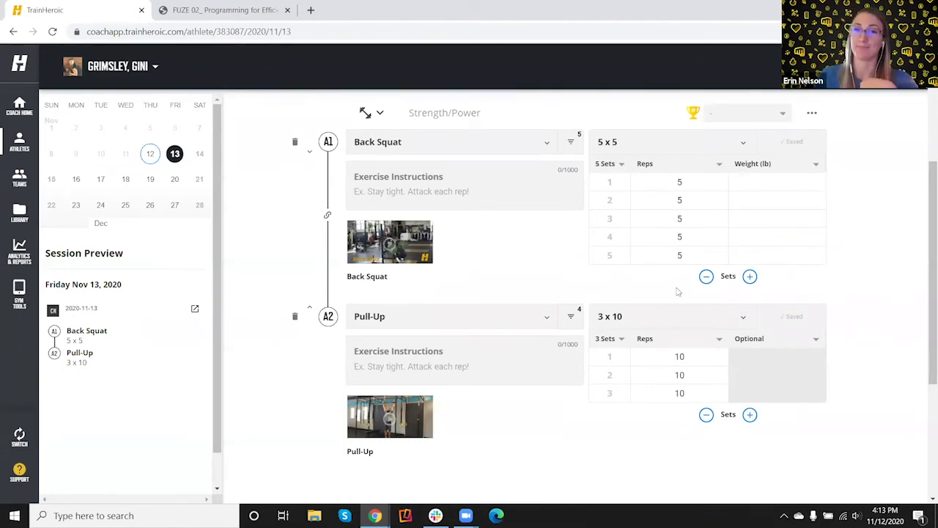
Add a superset instructions field to the linked Back Squat and Pull-Up block.
scroll(733, 323, "up", 2)
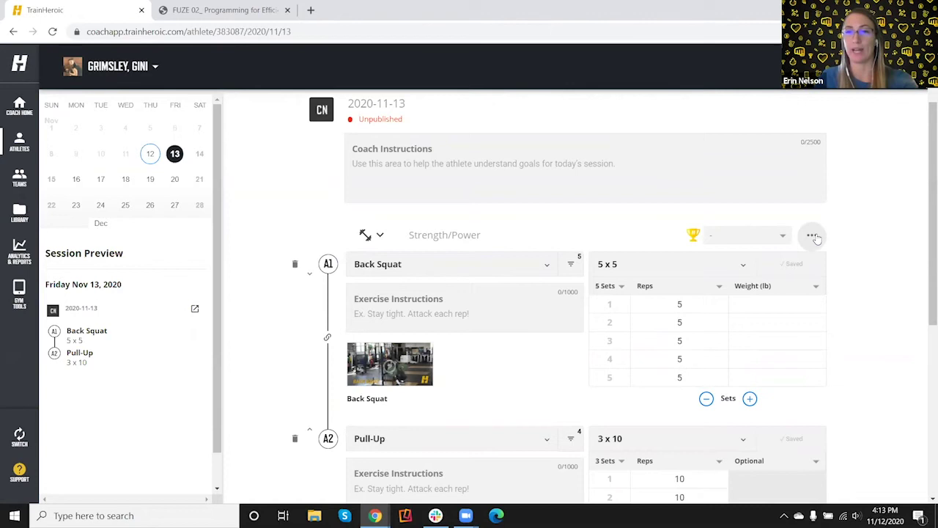
left_click(814, 236)
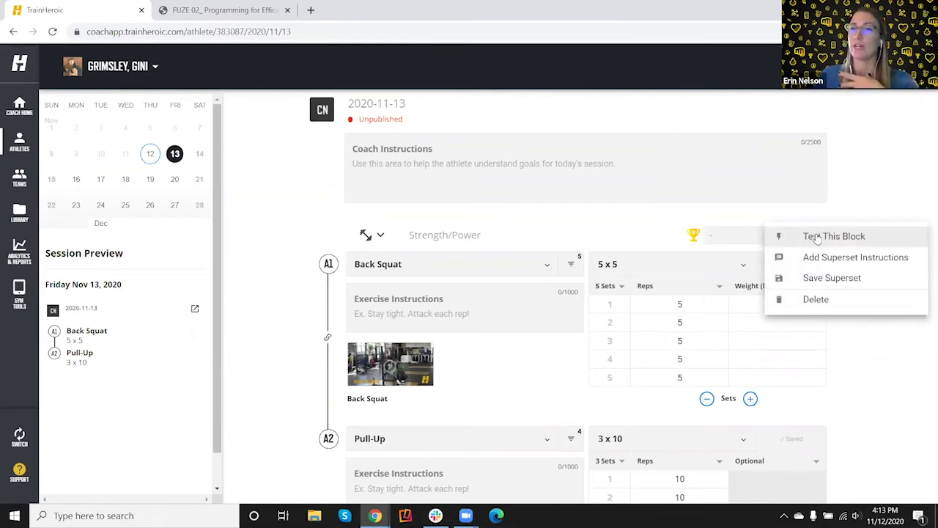
left_click(853, 258)
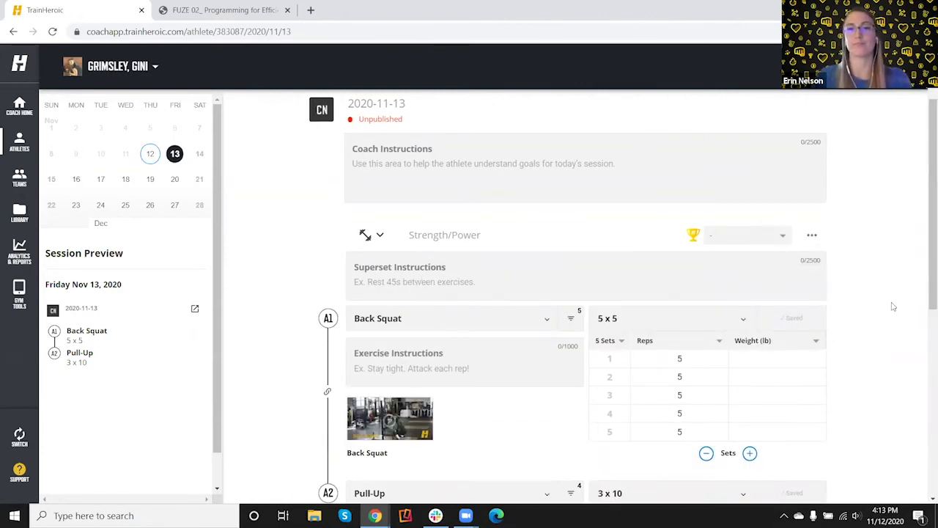
Add another block after the superset and make it a new circuit.
scroll(893, 307, "down", 4)
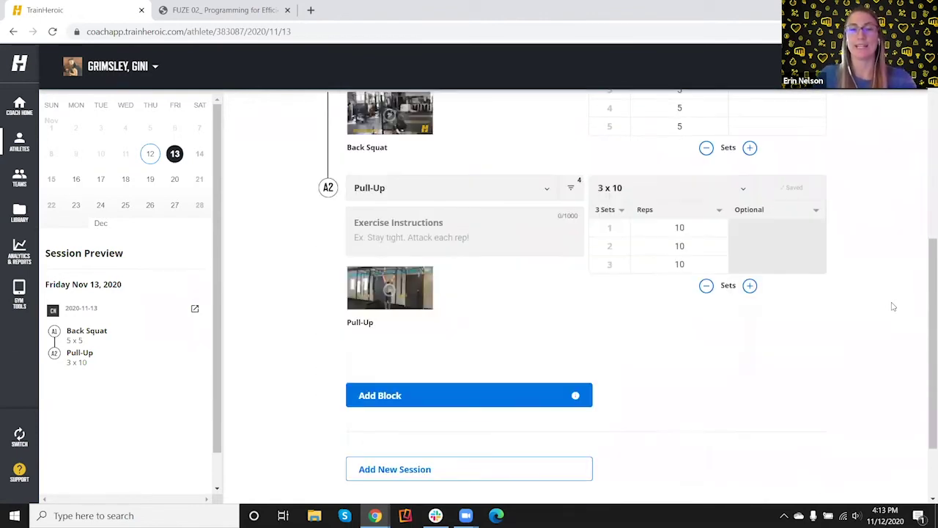
scroll(893, 306, "down", 1)
left_click(446, 334)
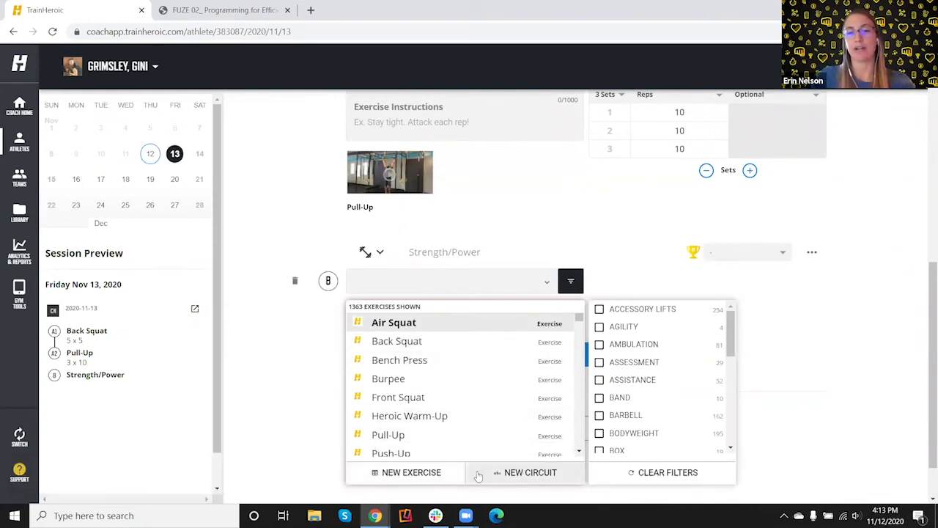
left_click(530, 474)
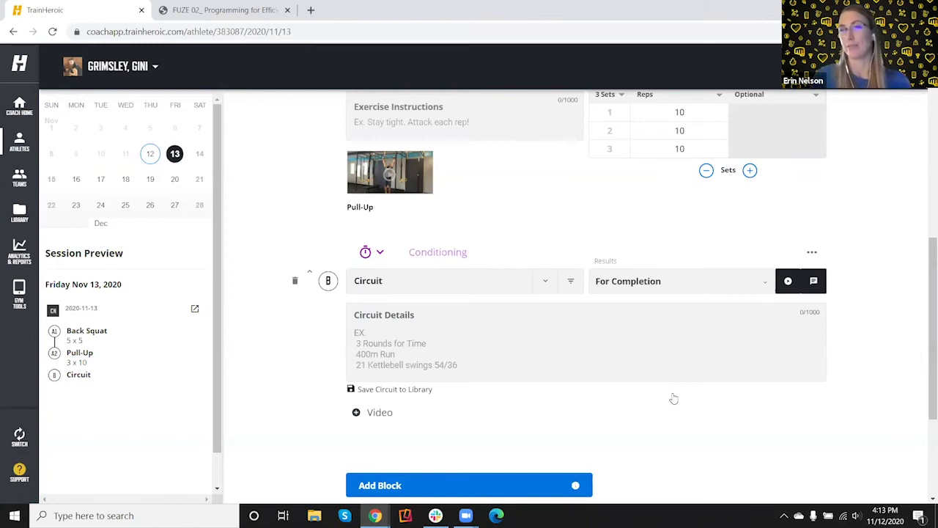
Rename the new circuit as Dynamic Warm-up.
left_click(449, 286)
left_click_drag(448, 286, 326, 306)
type("Dynamic Warm-up")
key("Tab")
Fill the circuit details with "3 rounds of:" followed by three lines that each contain a dash.
left_click(355, 320)
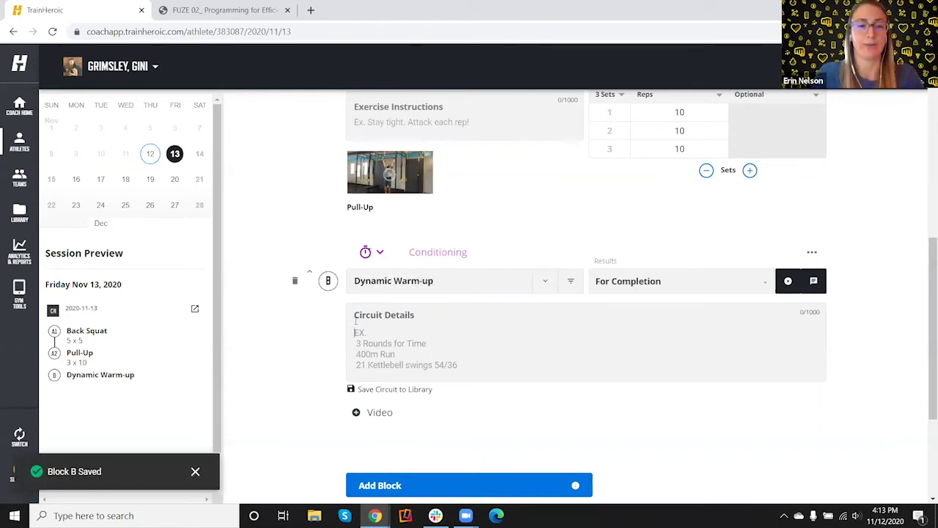
type("3 rounds of")
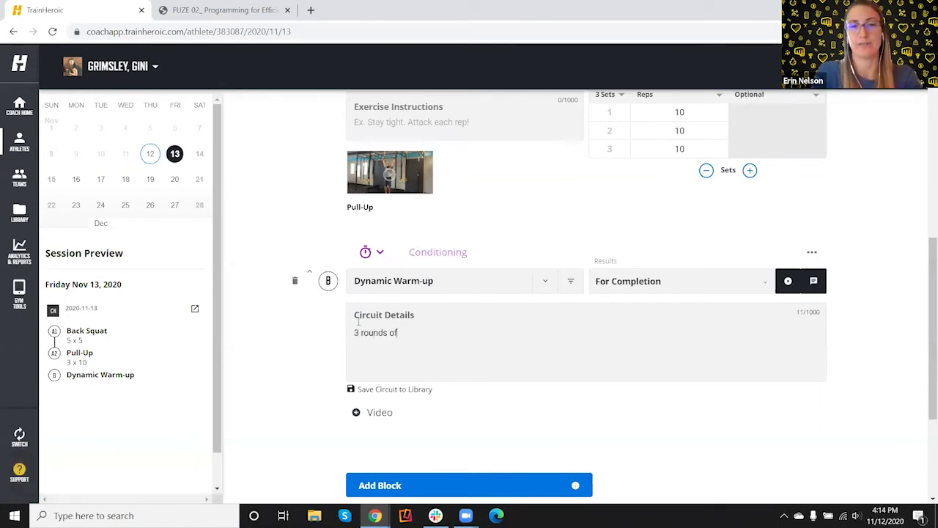
type(":")
key("Return")
type("-")
key("Return")
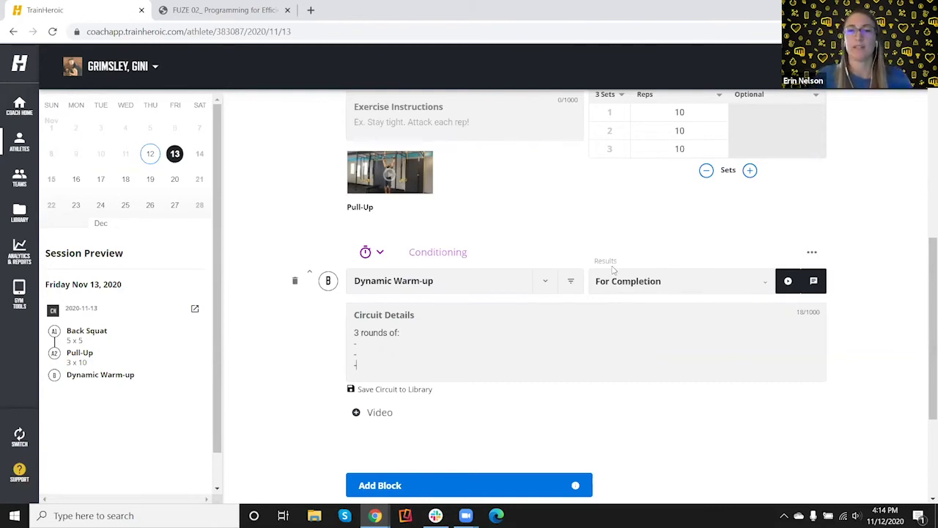
Switch the Dynamic Warm-up's results type to Reps and return it to For Completion.
left_click(663, 283)
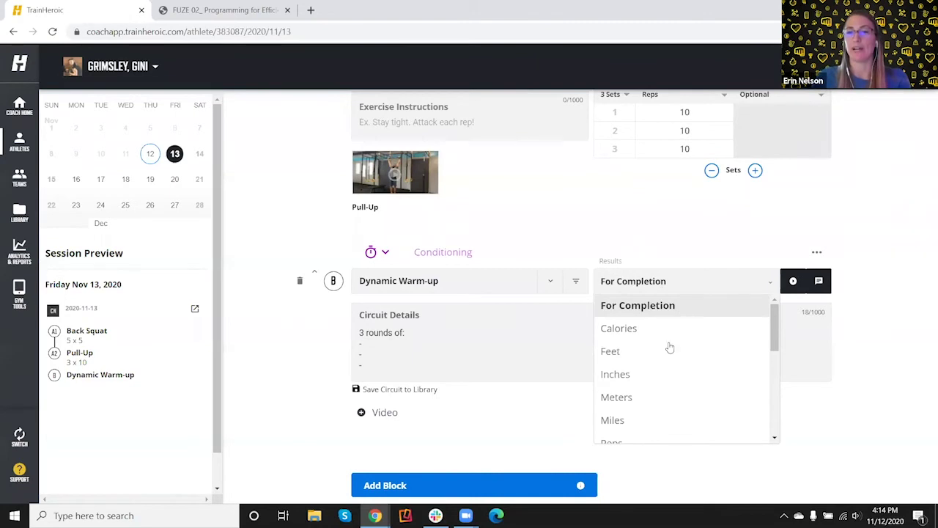
scroll(641, 399, "down", 1)
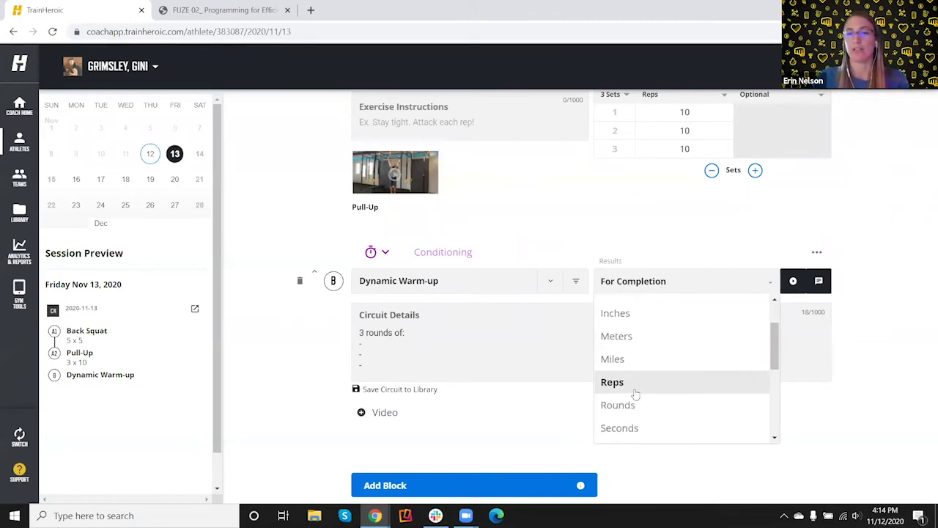
left_click(627, 382)
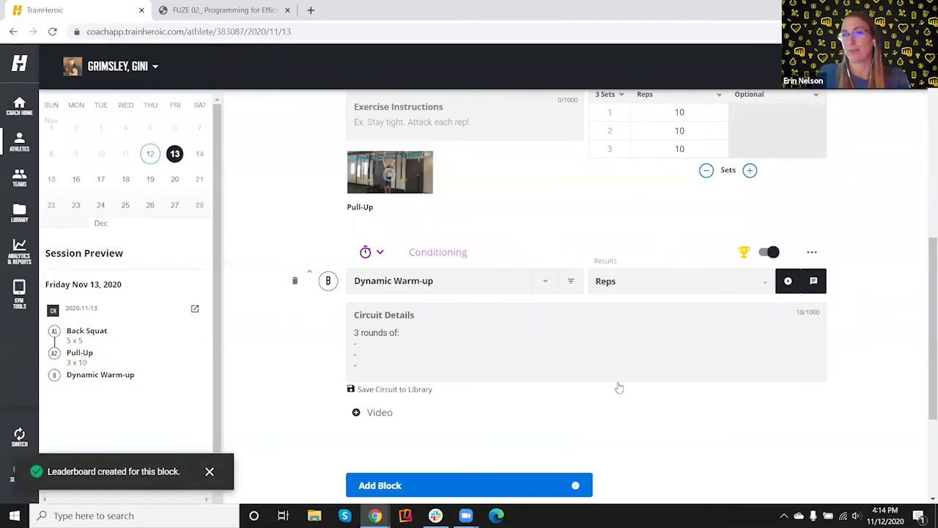
left_click(703, 281)
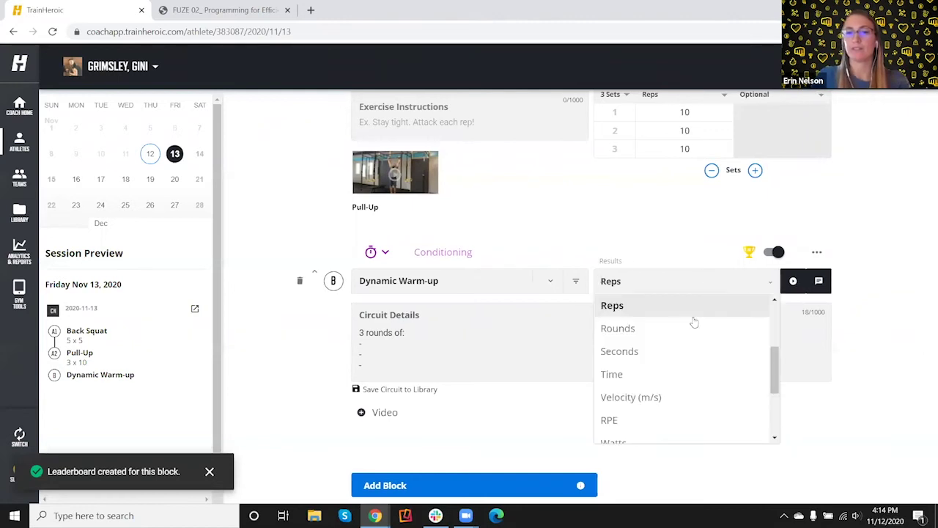
scroll(685, 352, "up", 1)
scroll(681, 372, "up", 2)
left_click(664, 312)
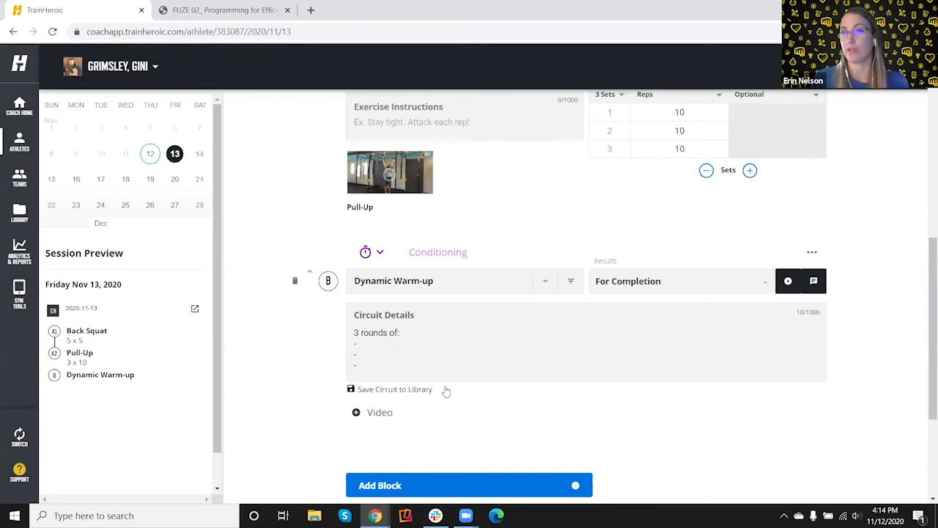
Attach the Inchworm and Air Squat exercise videos to the Dynamic Warm-up circuit.
left_click(382, 413)
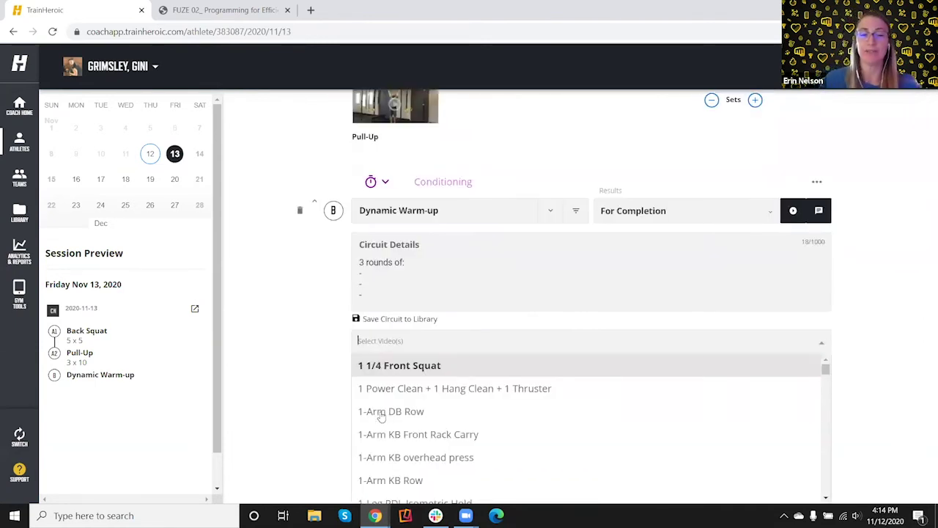
type("inch")
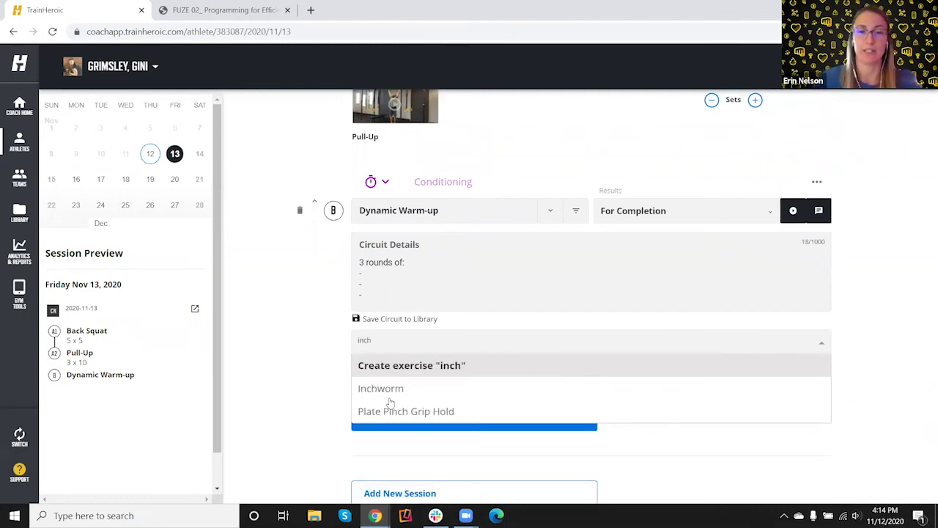
left_click(387, 389)
left_click(463, 343)
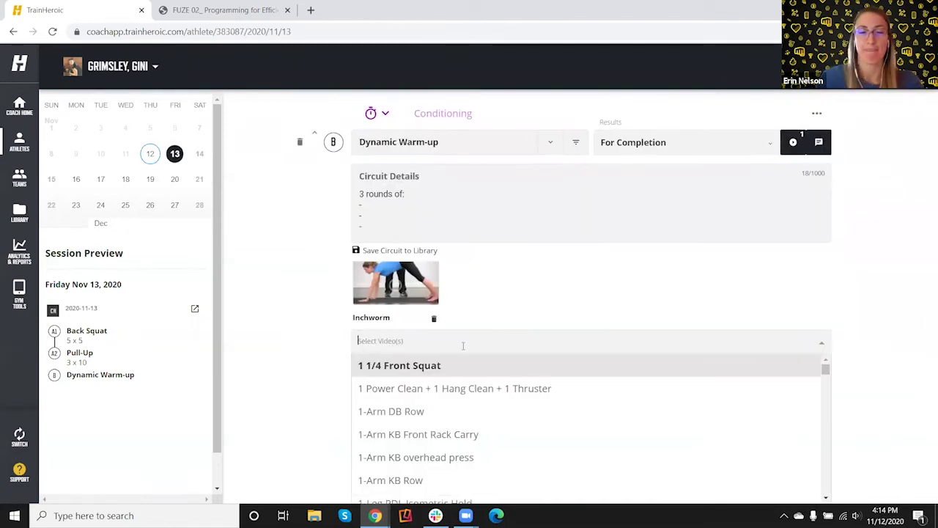
type("air squat")
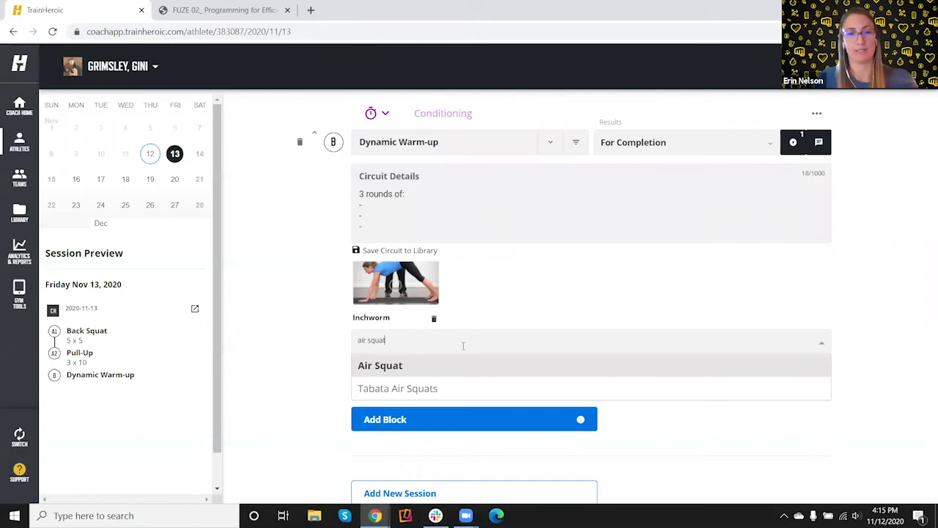
left_click(415, 366)
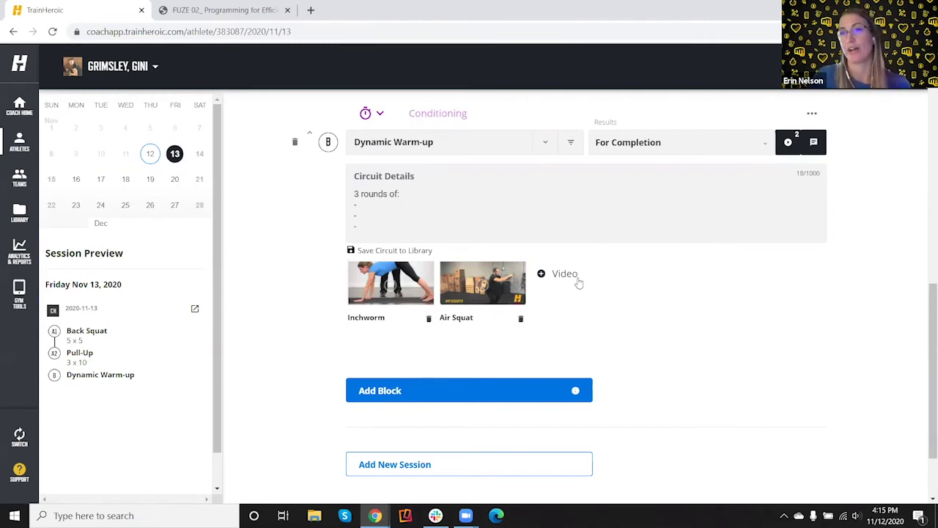
Move the Dynamic Warm-up block ahead of the Back Squat and Pull-Up superset.
scroll(578, 282, "up", 3)
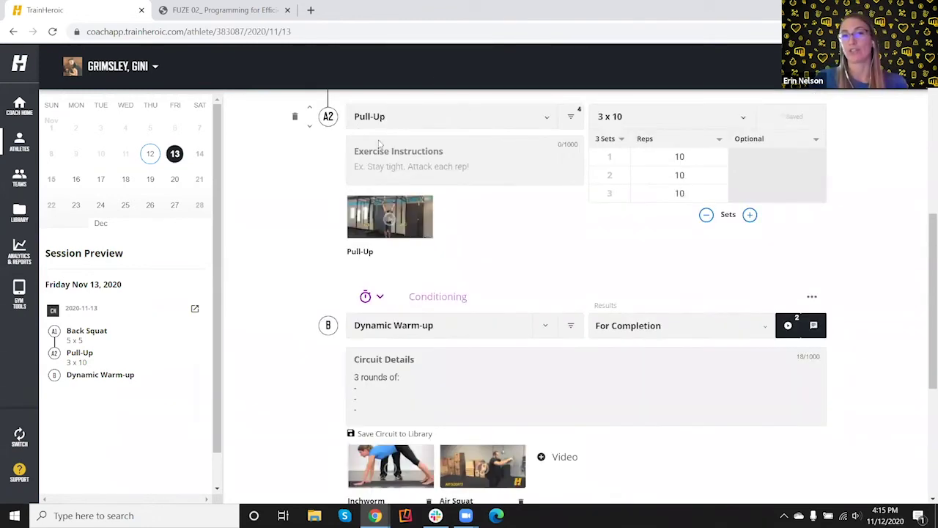
scroll(597, 342, "down", 2)
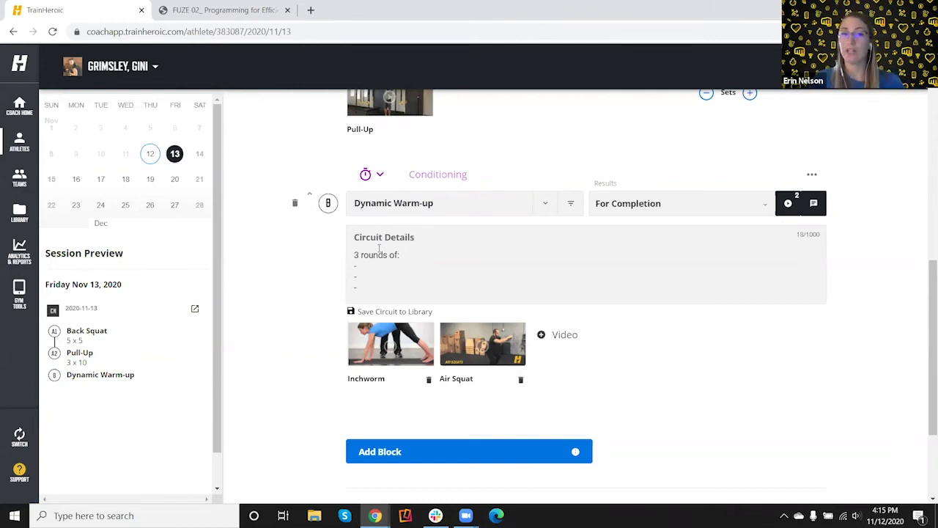
scroll(379, 250, "up", 3)
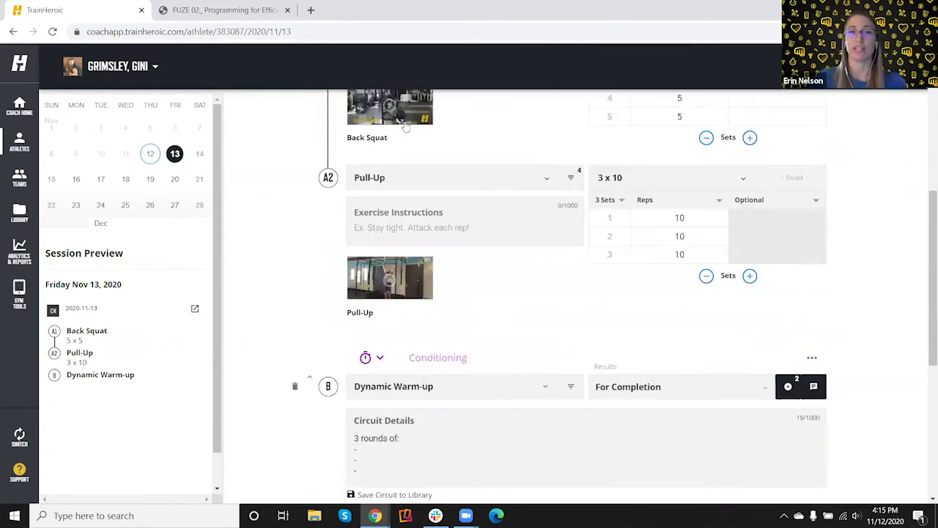
scroll(431, 297, "down", 2)
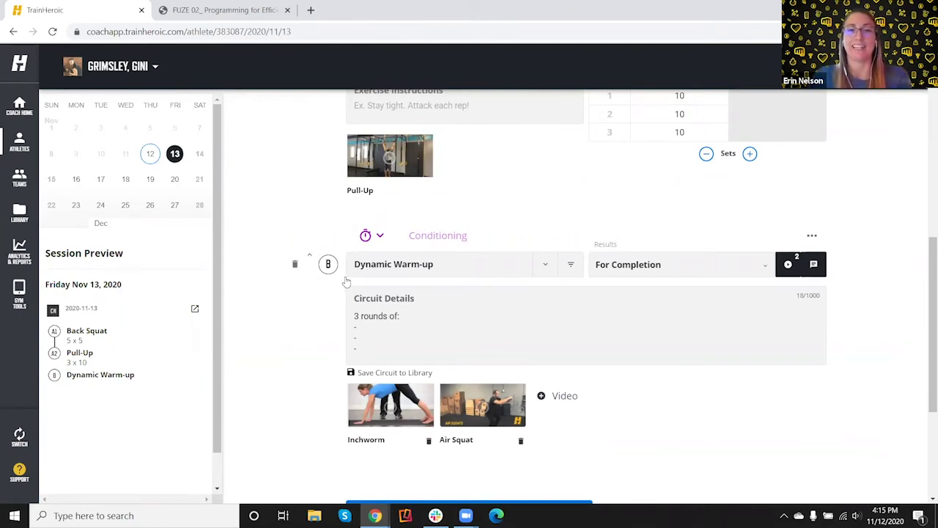
left_click(310, 258)
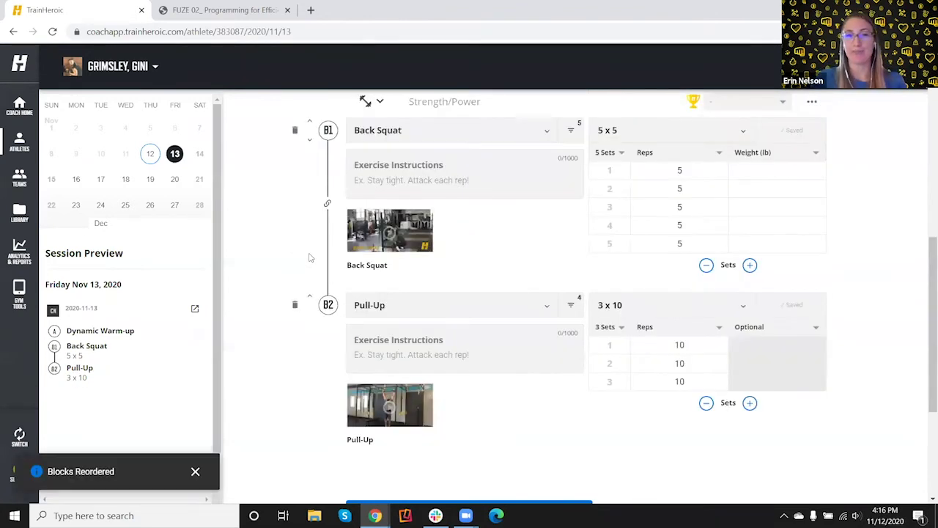
Review the reordered November 13 session, checking the warm-up circuit, the superset and the session header.
scroll(310, 258, "up", 4)
scroll(310, 260, "up", 1)
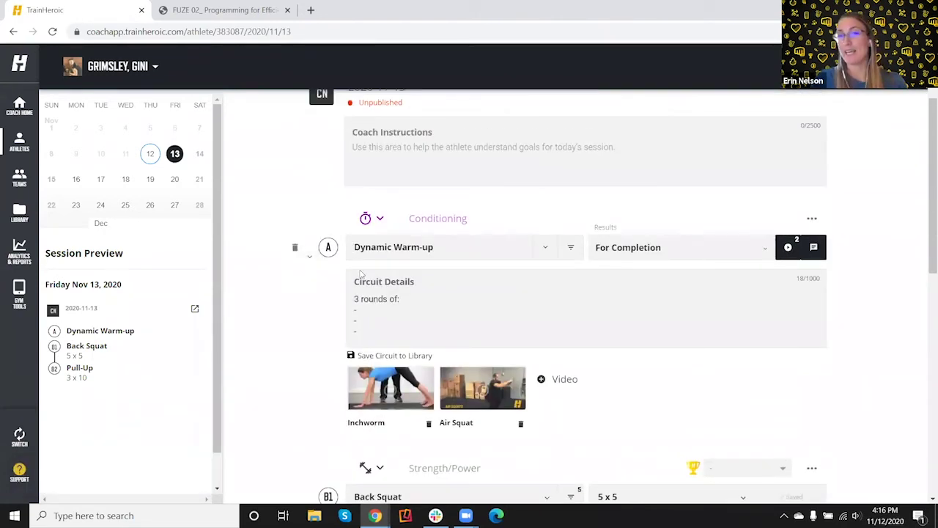
scroll(355, 272, "down", 3)
scroll(352, 323, "down", 1)
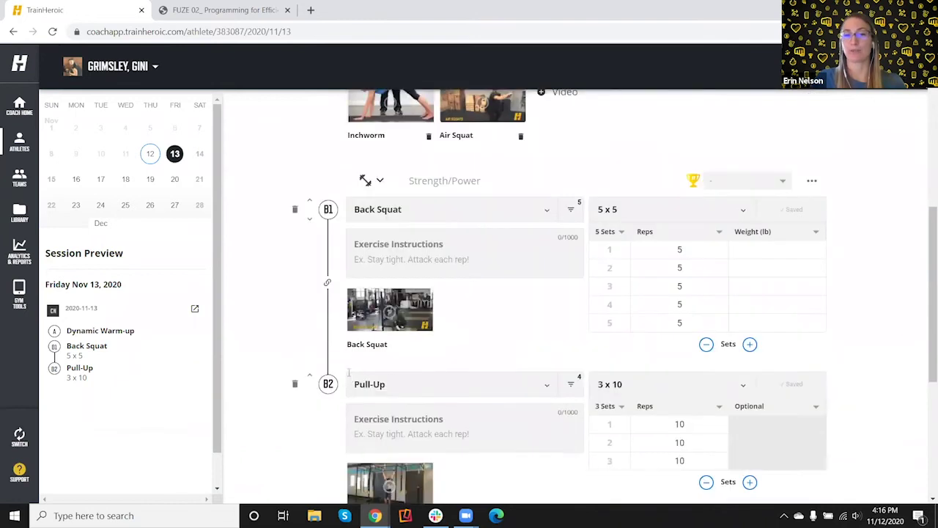
scroll(799, 352, "up", 2)
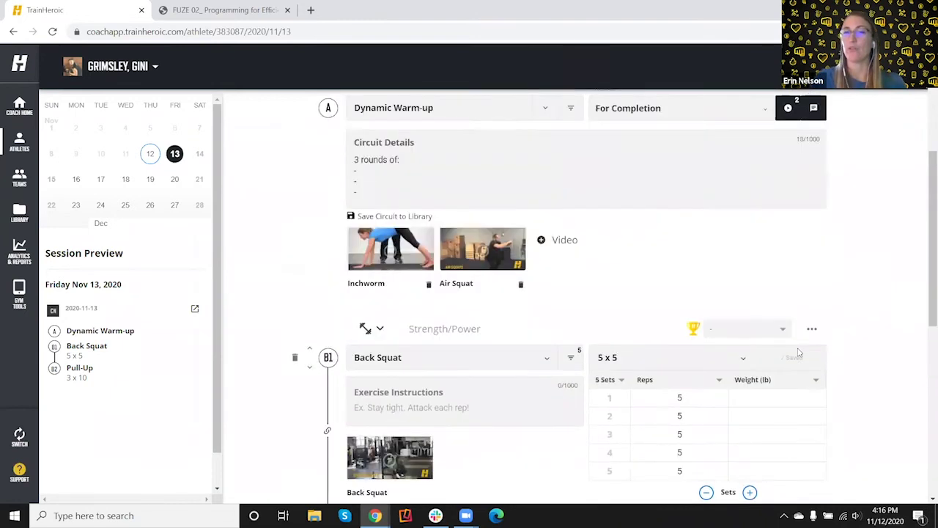
scroll(799, 353, "up", 2)
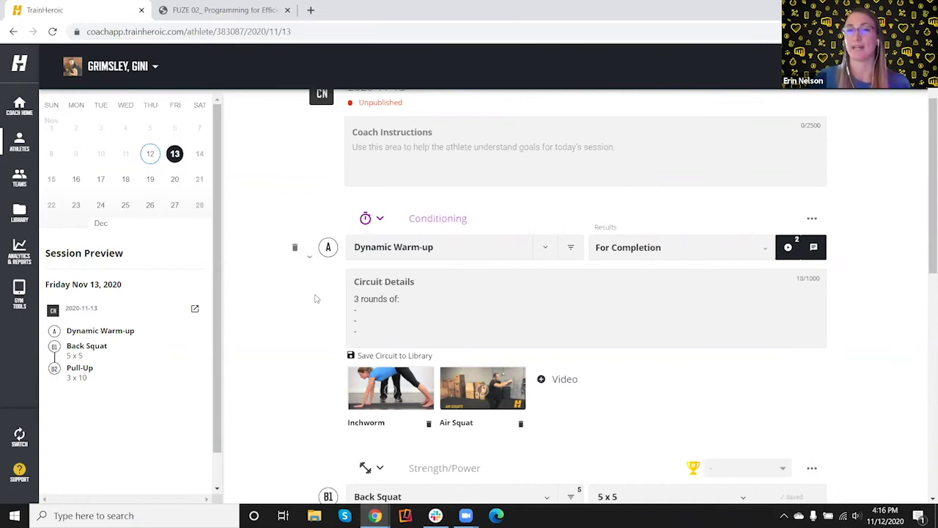
scroll(316, 299, "down", 4)
scroll(316, 298, "up", 5)
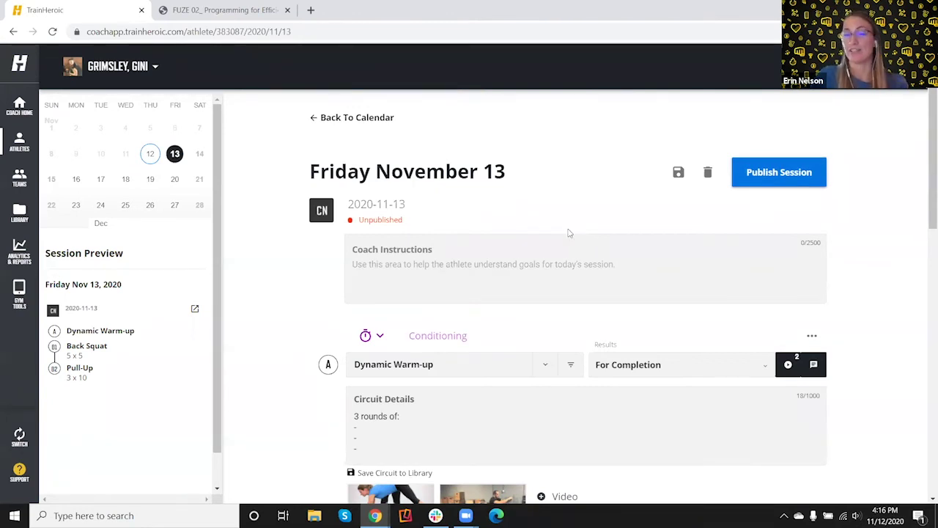
scroll(546, 231, "down", 2)
scroll(540, 231, "up", 2)
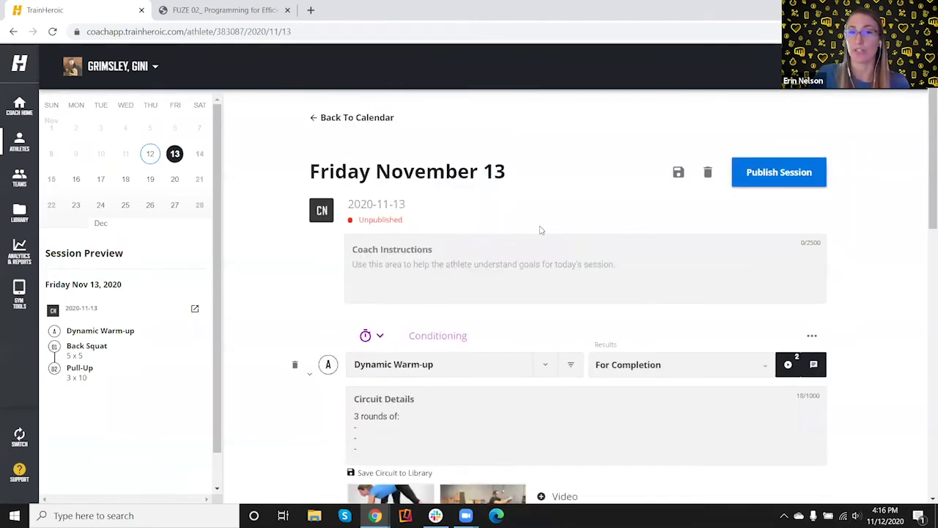
Delete the Friday November 13 session and return to the athlete's calendar.
left_click(708, 174)
left_click(527, 303)
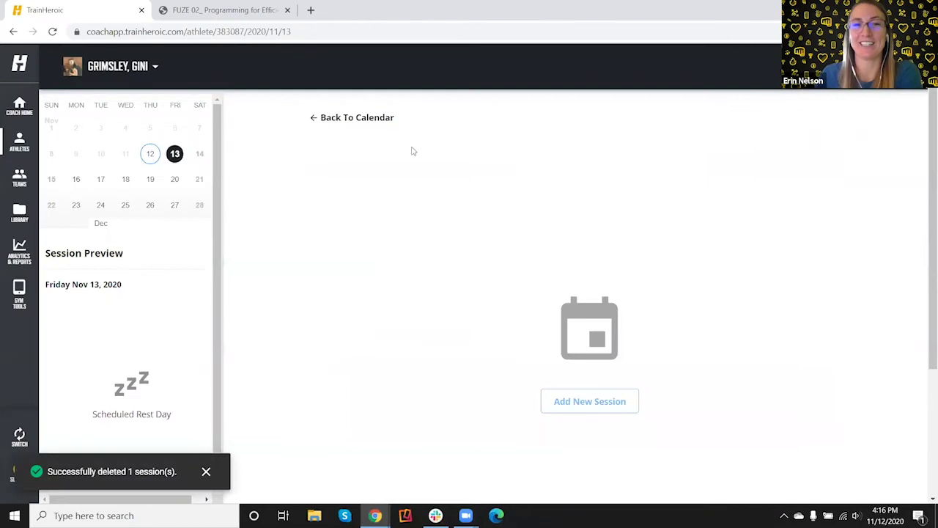
left_click(353, 118)
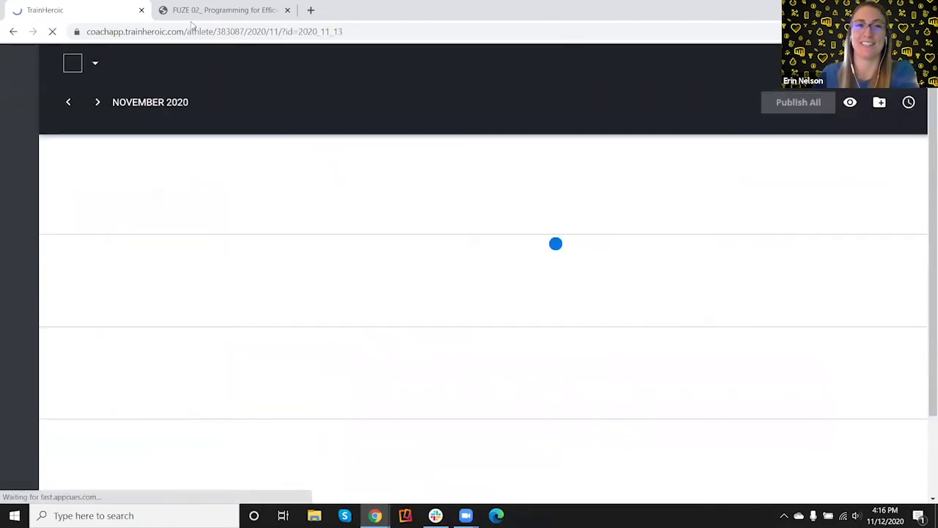
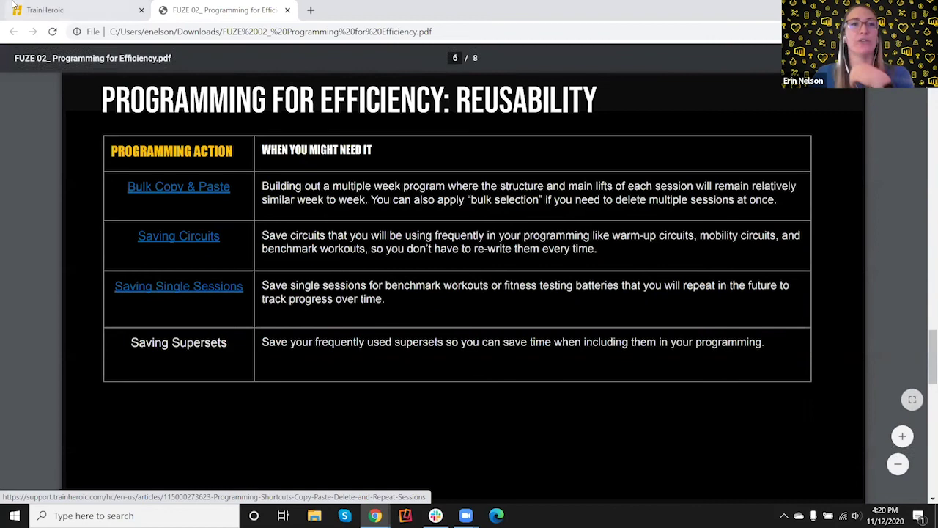
Return to TrainHeroic and create a new library program named Weightlifting with a length of 4 weeks.
left_click(35, 13)
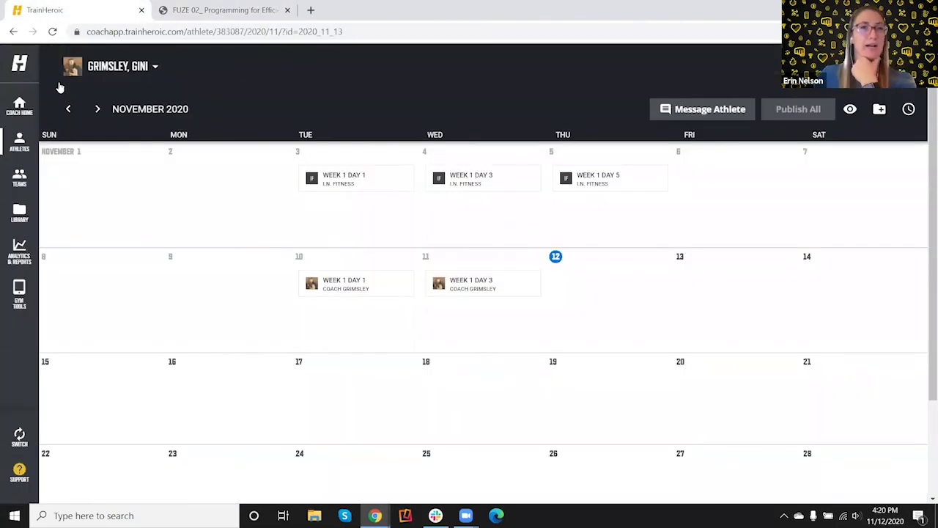
left_click(9, 217)
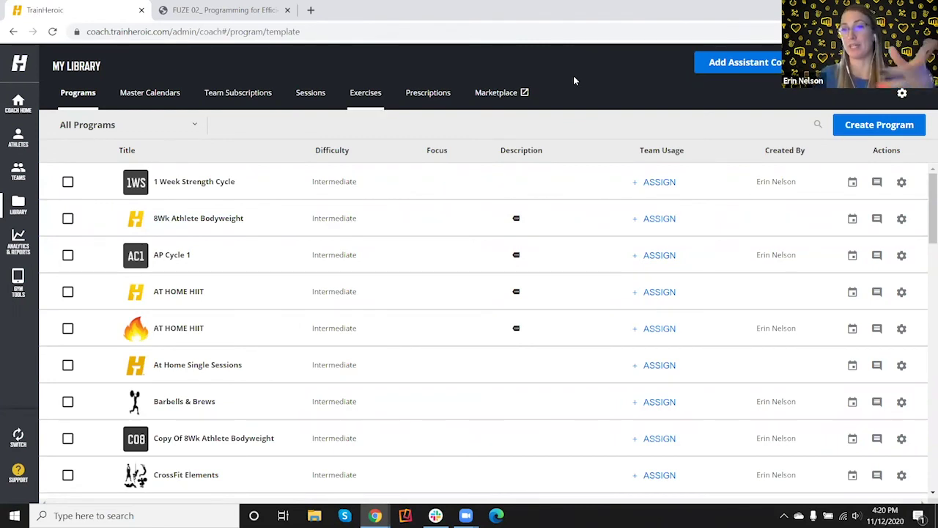
left_click(888, 126)
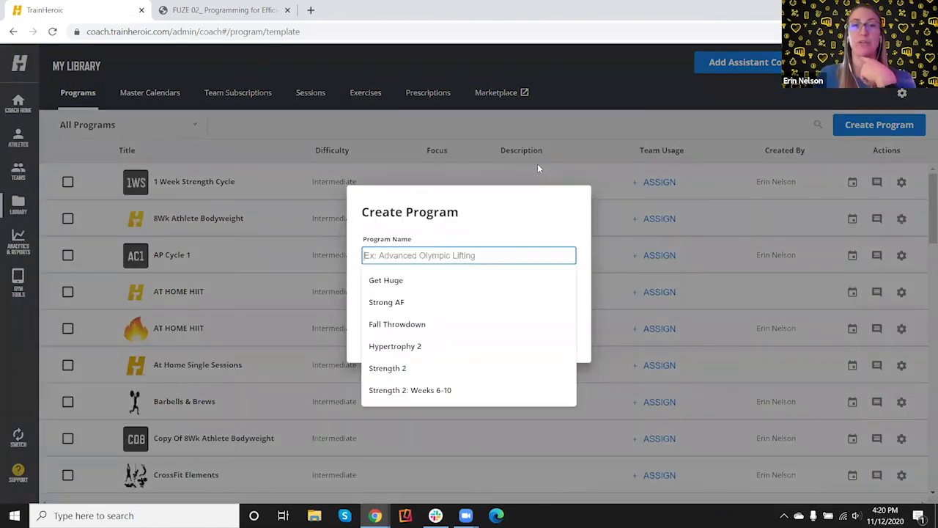
type("Weigh")
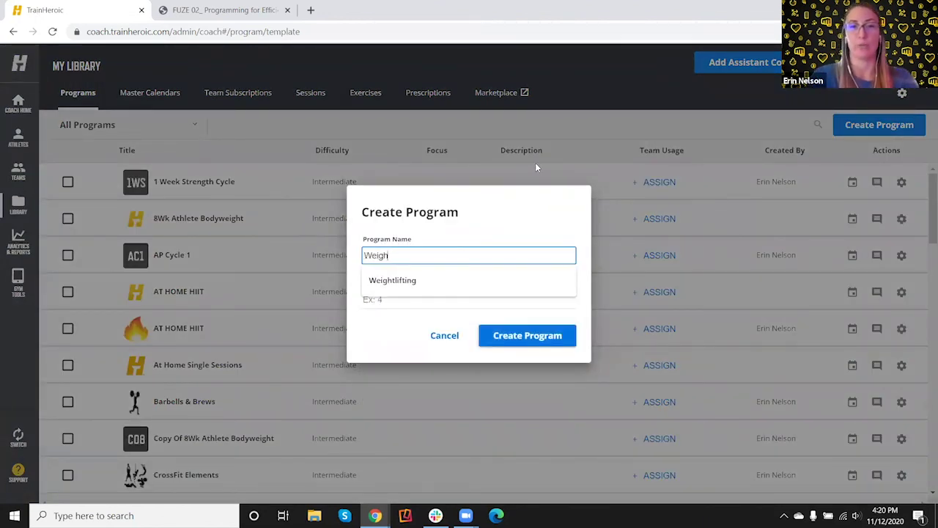
left_click(417, 280)
left_click(415, 298)
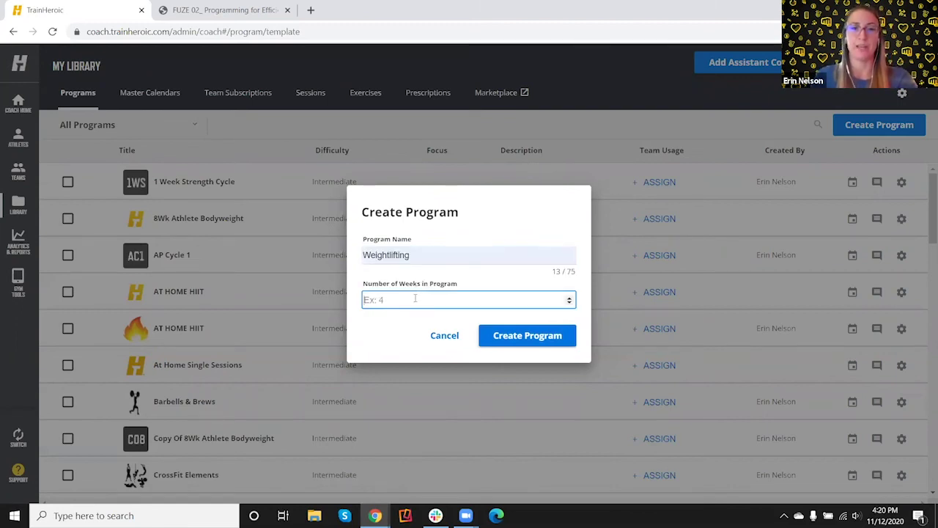
type("4")
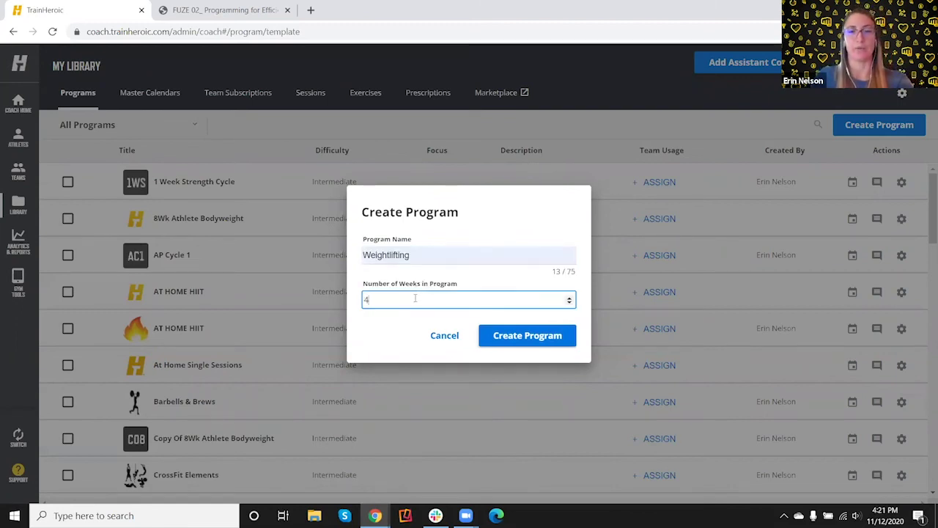
left_click(528, 339)
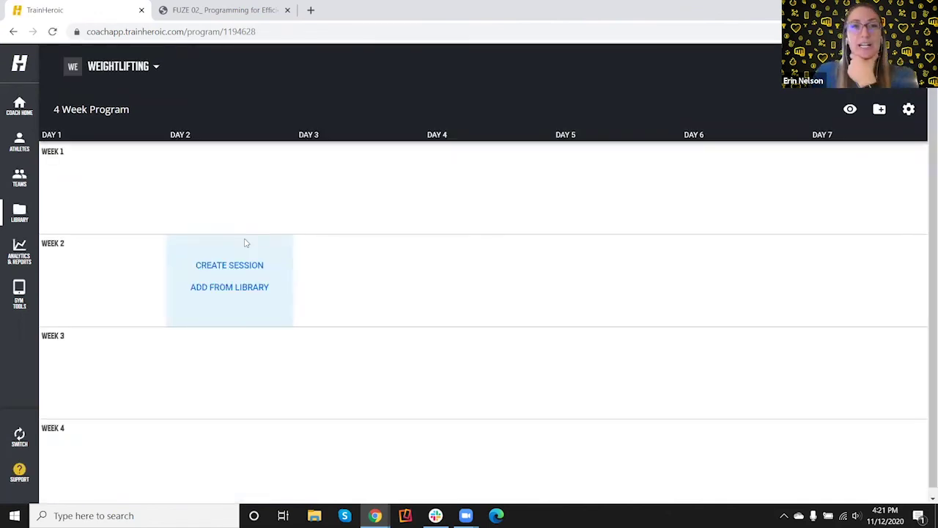
Create a session on Week 1 Day 1 of the program and add Back Squat as its first block.
mouse_move(190, 169)
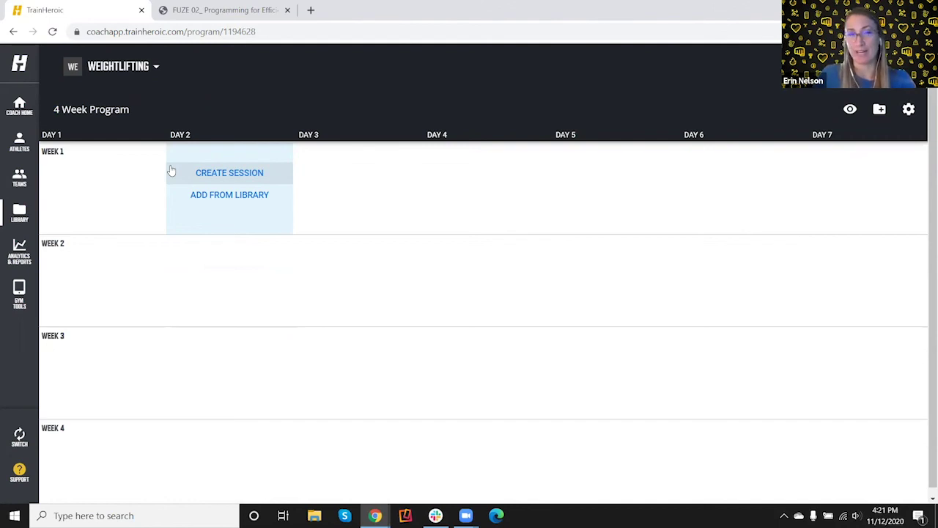
mouse_move(135, 192)
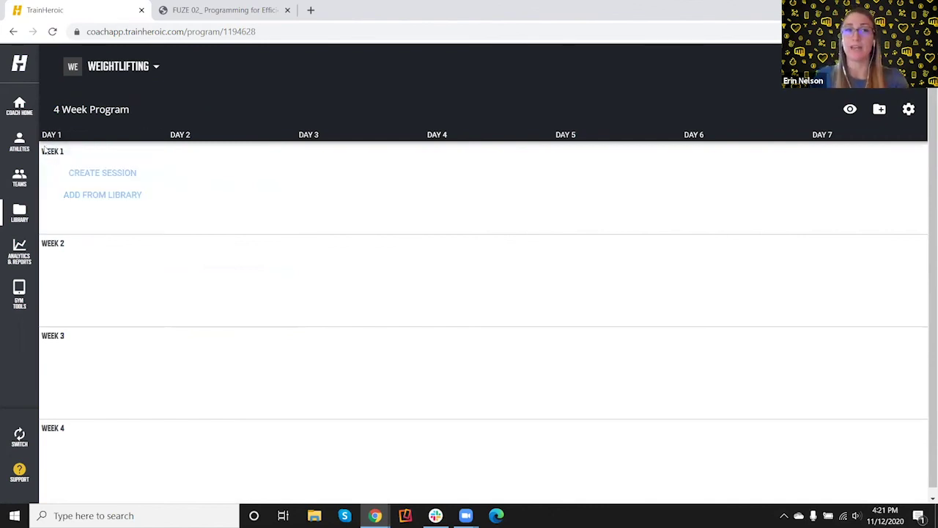
mouse_move(53, 146)
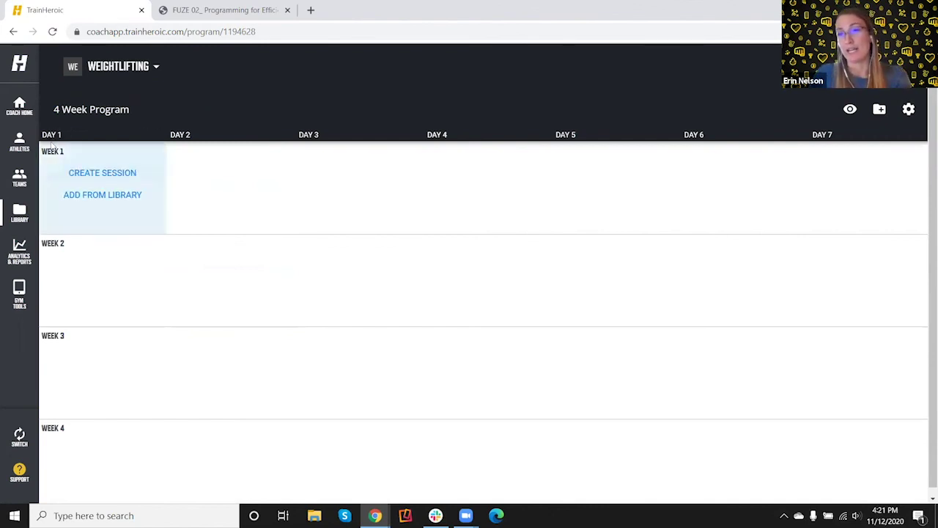
left_click(86, 172)
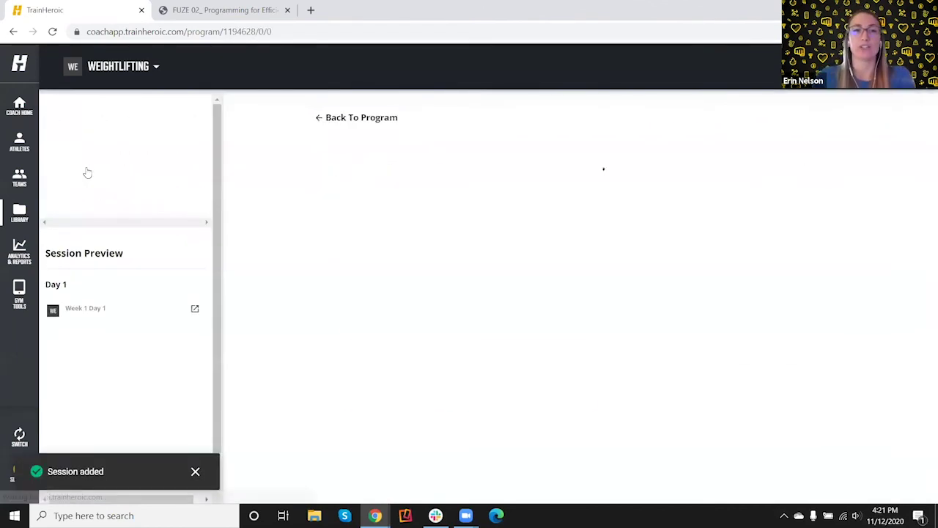
left_click(425, 324)
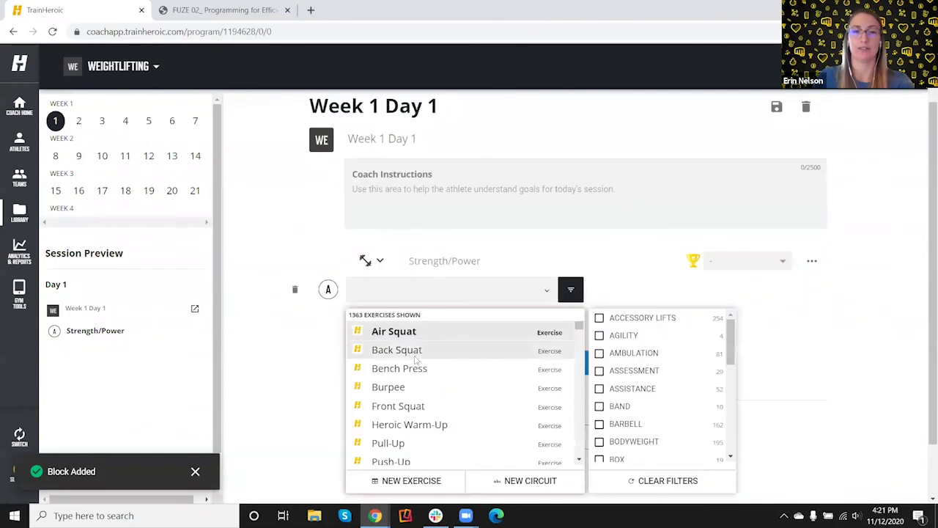
left_click(410, 352)
Add a Pull-Up block below Back Squat and link the two exercises as a superset.
scroll(496, 384, "down", 3)
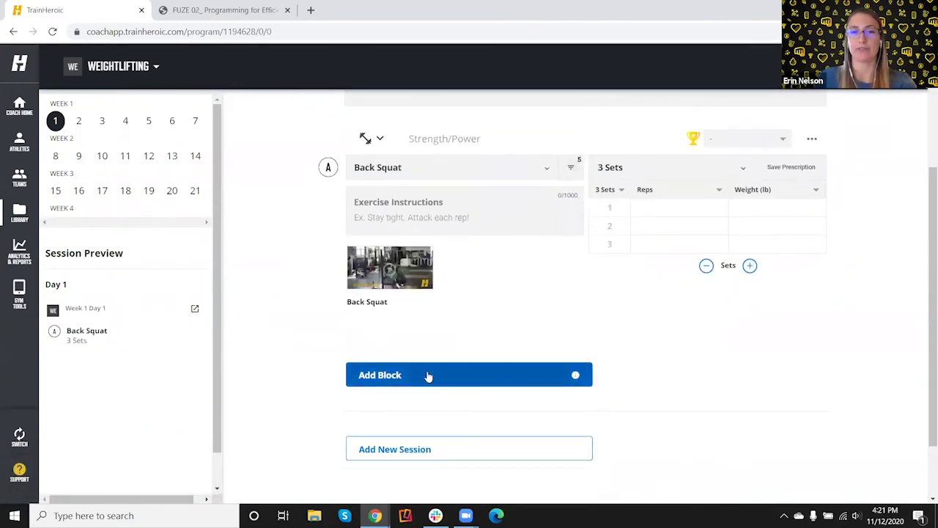
left_click(427, 376)
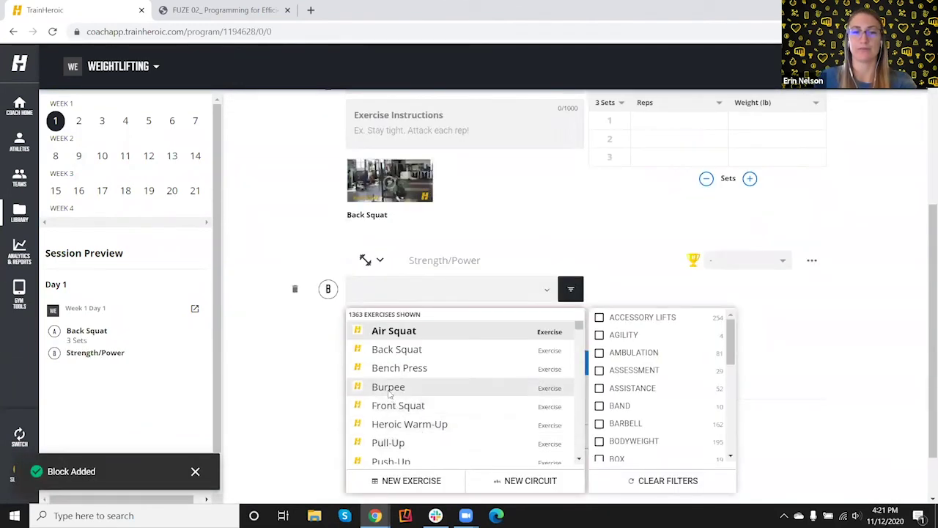
left_click(392, 443)
left_click(327, 289)
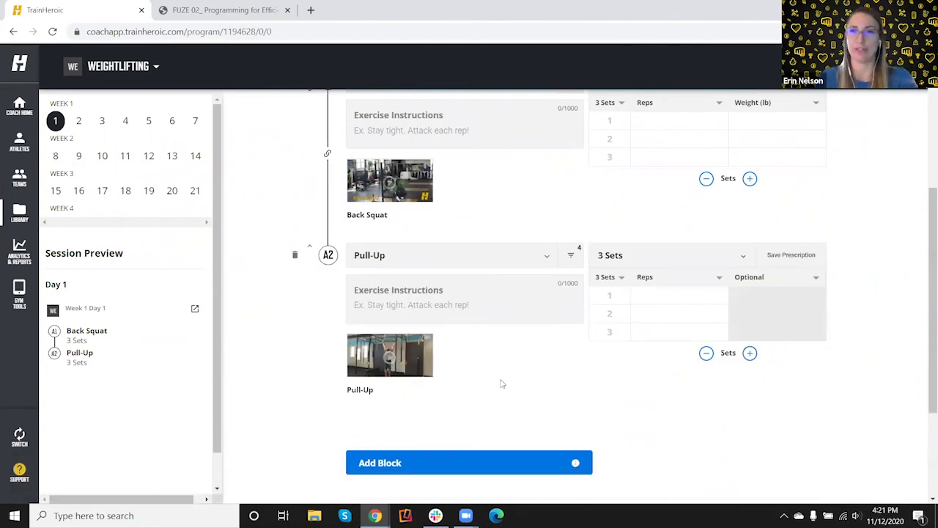
Add a new circuit block, move it above the Back Squat and Pull-Up superset, and return to the program overview.
scroll(454, 388, "down", 1)
left_click(419, 397)
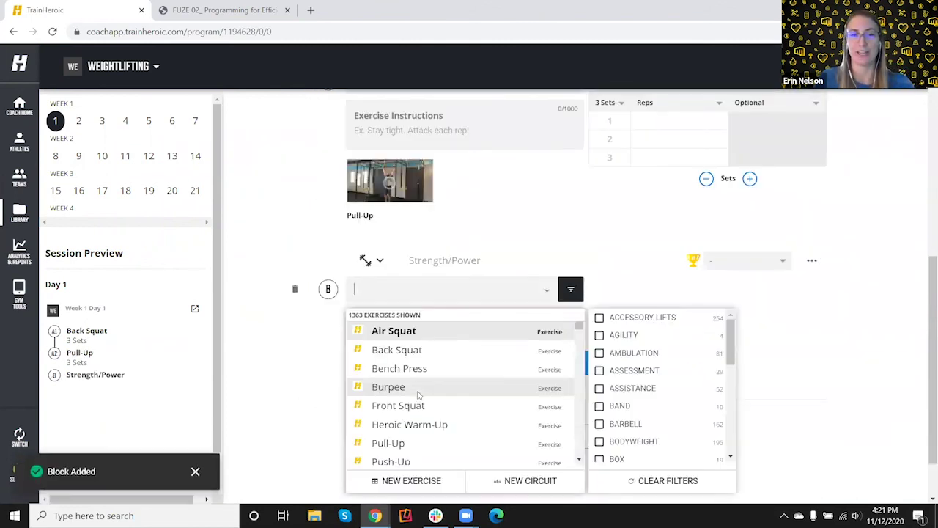
left_click(534, 483)
left_click(311, 286)
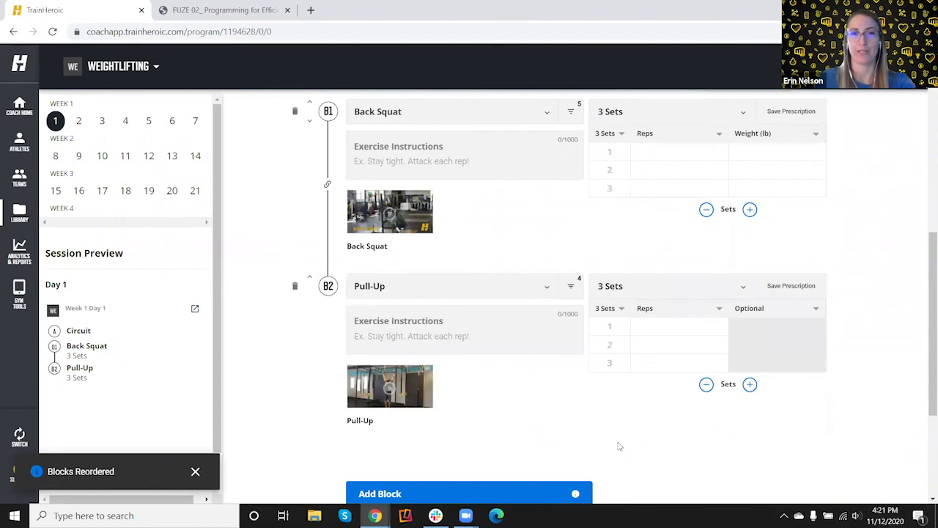
scroll(618, 445, "up", 5)
scroll(618, 445, "up", 1)
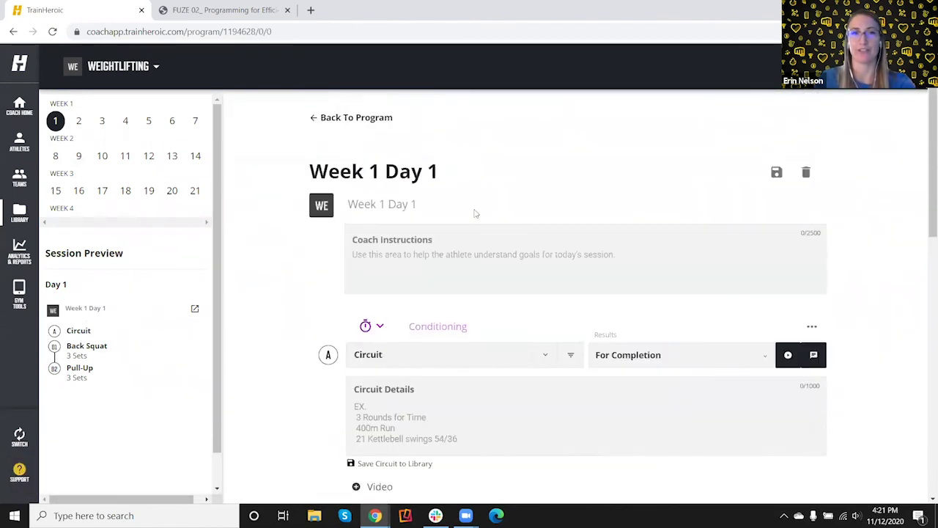
left_click(369, 118)
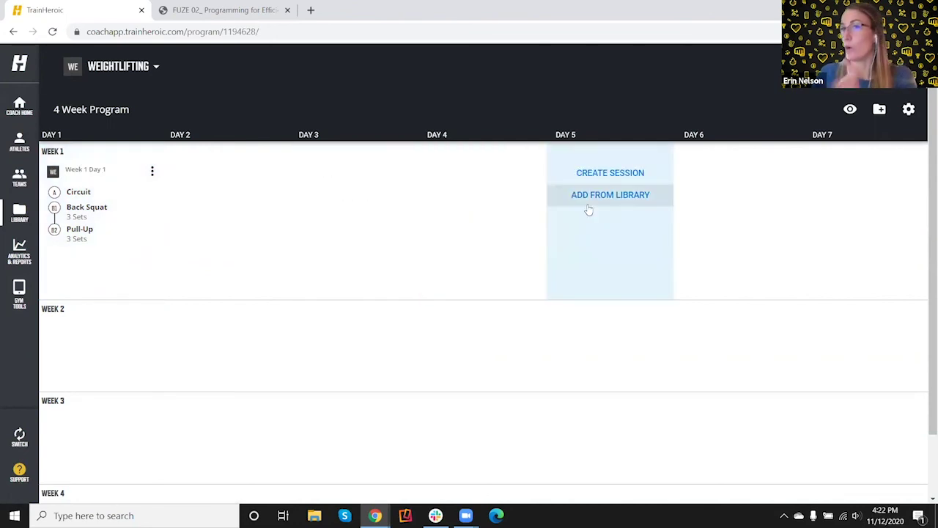
Copy the Week 1 Day 1 session and paste it into Day 3 and Day 5 of Week 1.
right_click(136, 211)
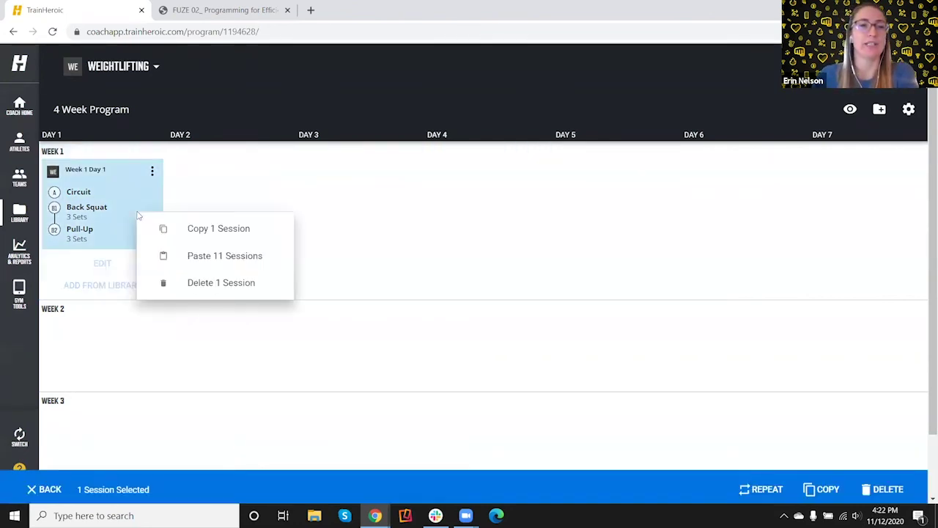
left_click(194, 228)
right_click(335, 230)
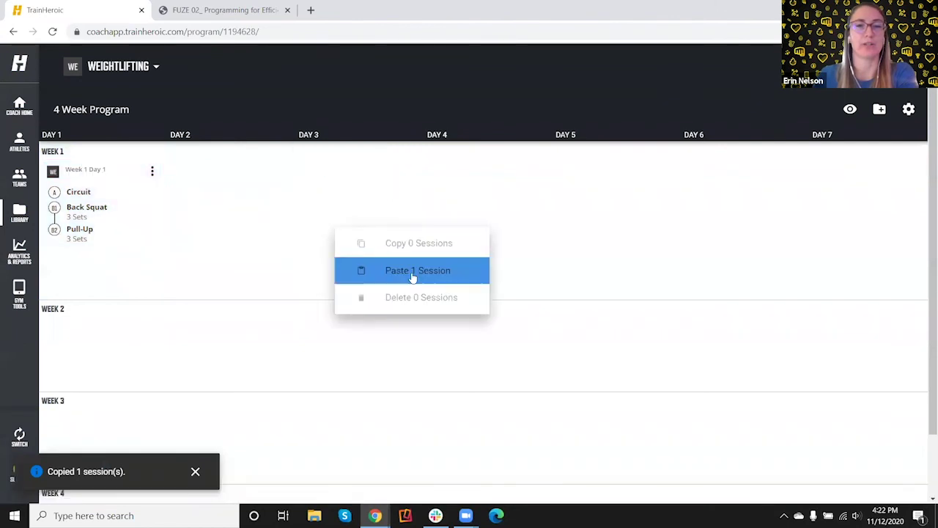
left_click(413, 271)
right_click(610, 236)
left_click(655, 276)
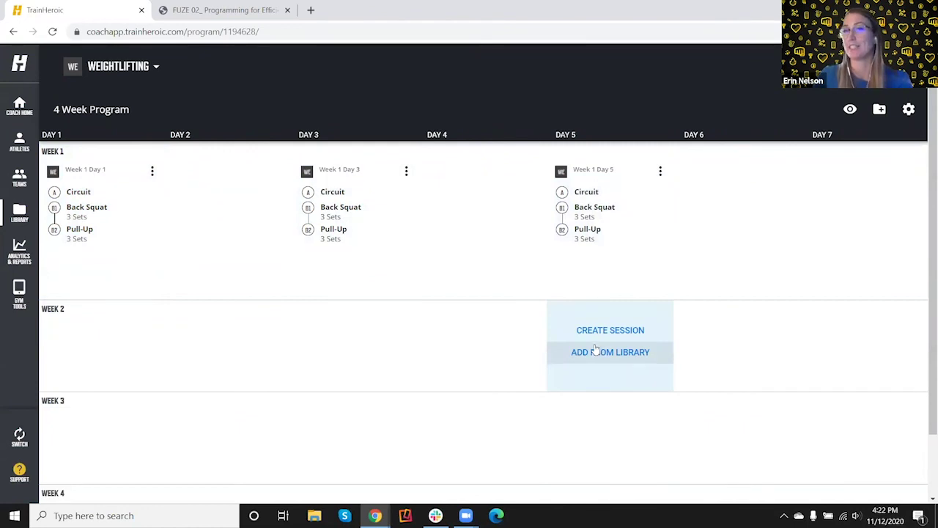
scroll(586, 352, "down", 1)
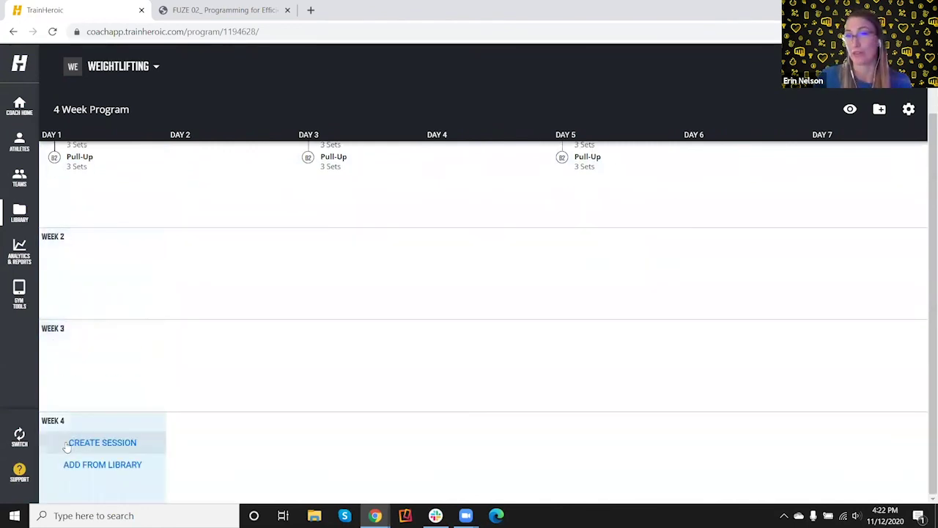
scroll(64, 455, "up", 1)
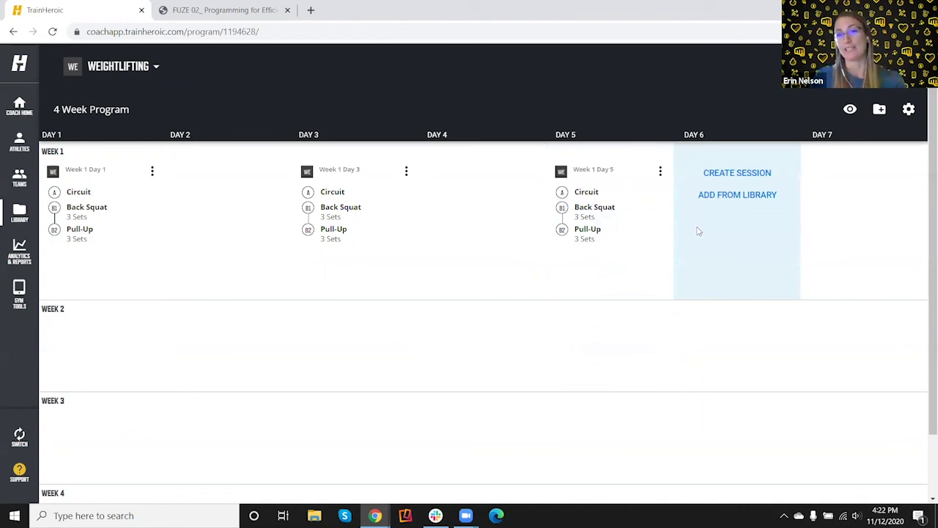
Copy all three Week 1 sessions together and paste them into Weeks 2, 3 and 4, starting at Day 1 of each week.
left_click_drag(698, 232, 71, 202)
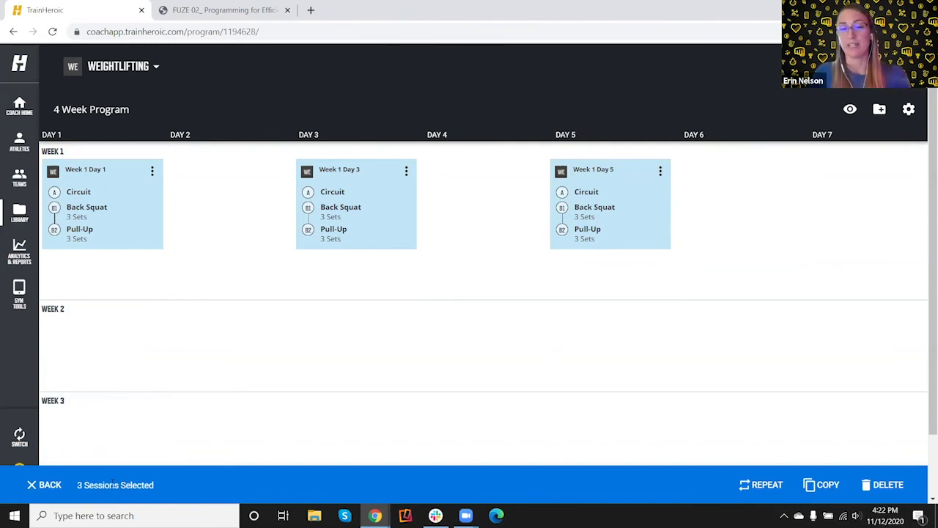
left_click(822, 484)
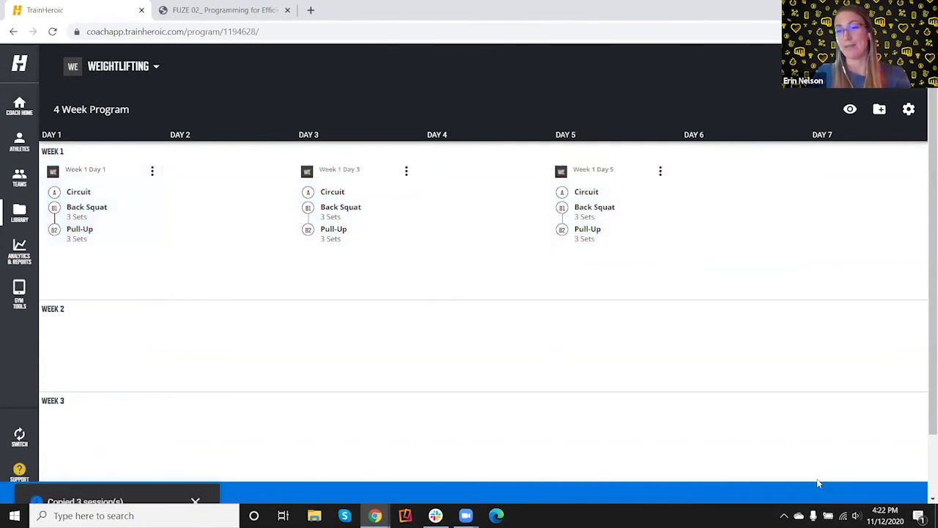
right_click(93, 367)
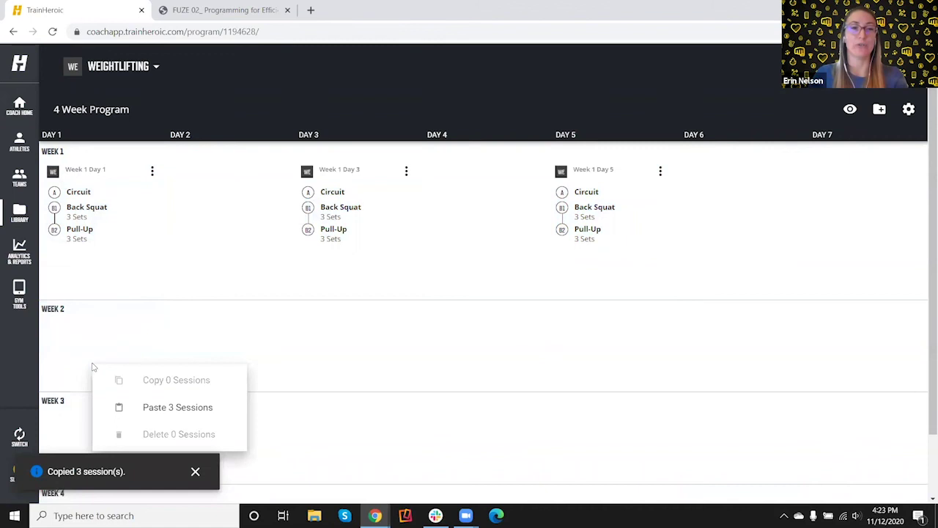
left_click(158, 408)
right_click(110, 396)
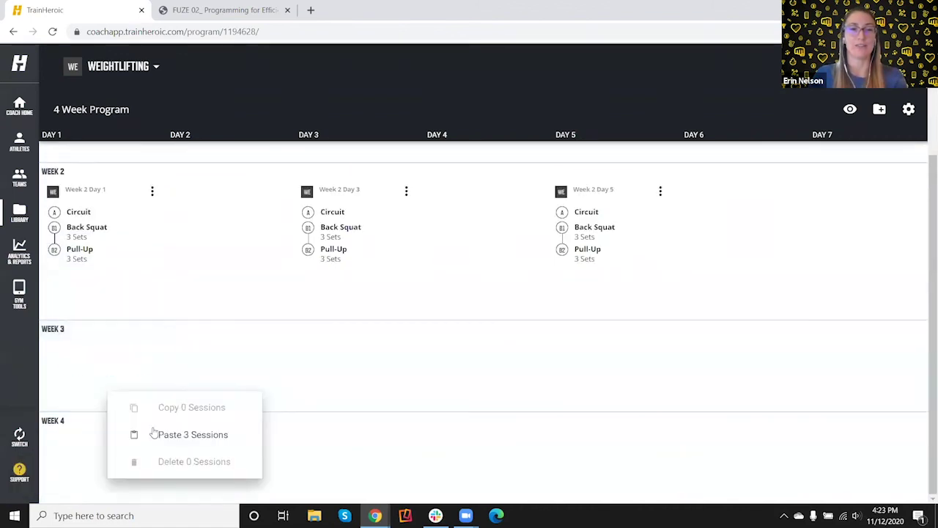
left_click(151, 433)
right_click(128, 428)
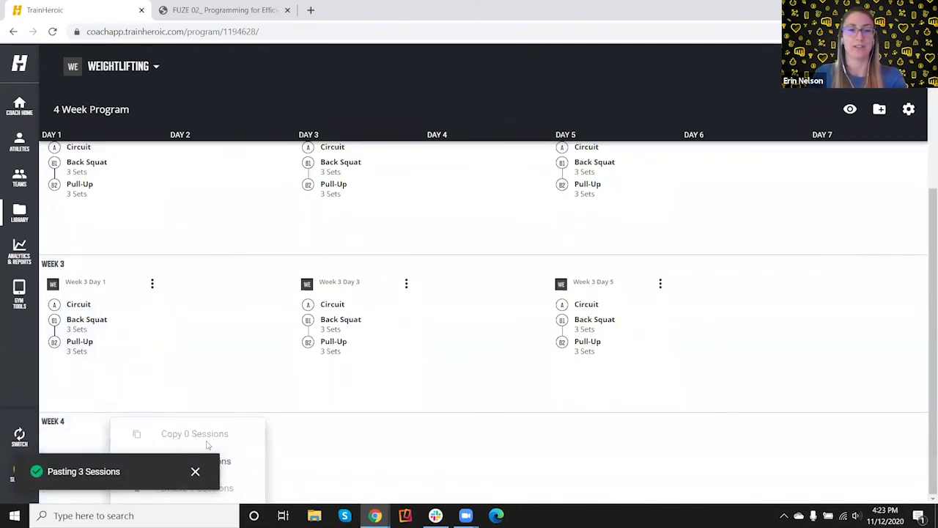
left_click(240, 460)
scroll(635, 354, "up", 3)
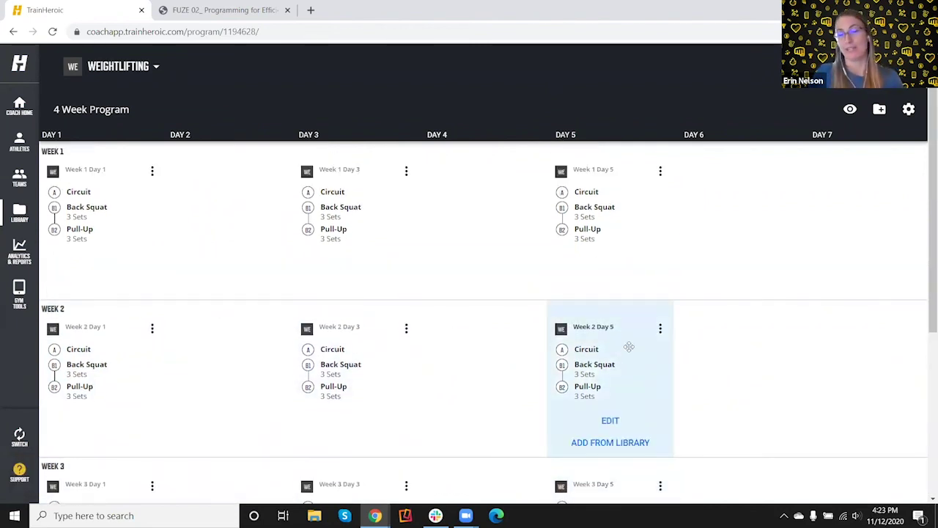
scroll(366, 367, "down", 4)
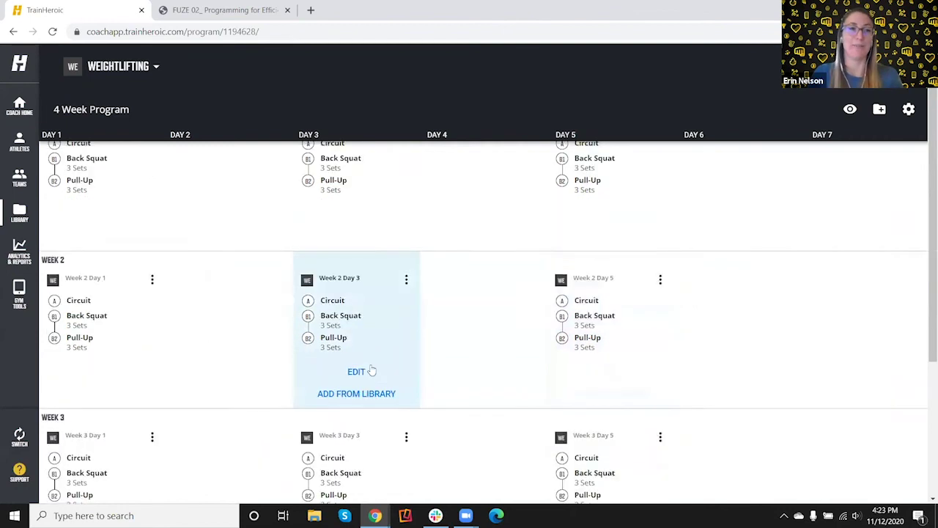
scroll(362, 365, "up", 4)
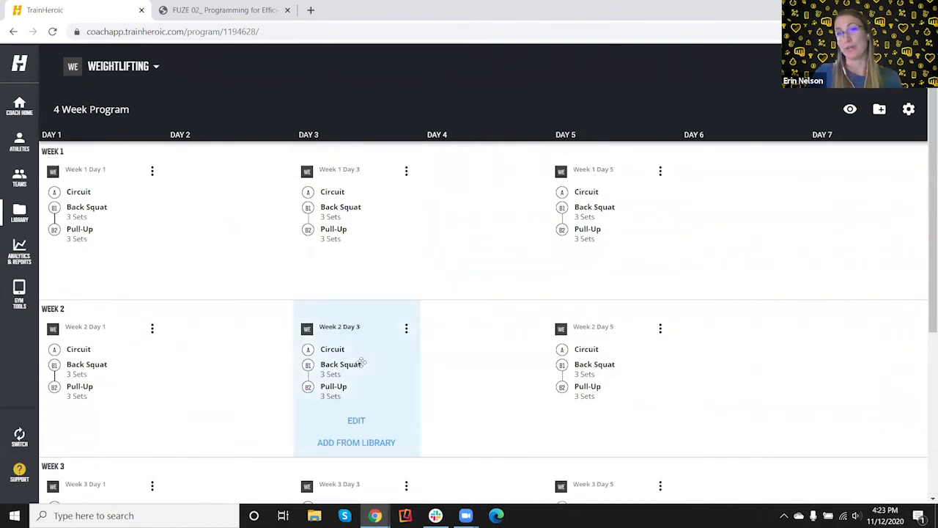
Edit the Week 2 Day 1 session to prescribe 6 sets of 4 reps for Back Squat, and return to the program overview.
left_click(102, 420)
scroll(681, 392, "down", 2)
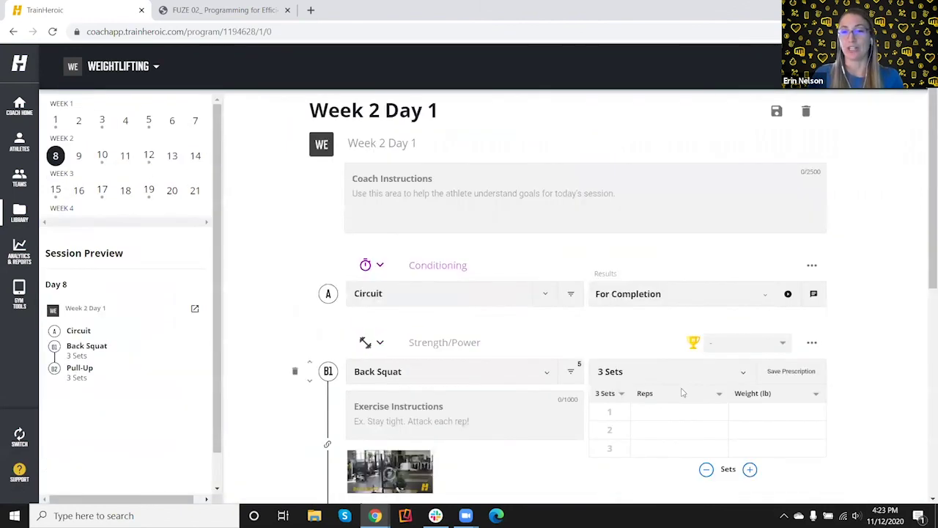
left_click(614, 347)
left_click(607, 466)
left_click(667, 352)
type("4")
left_click(865, 360)
scroll(498, 247, "up", 2)
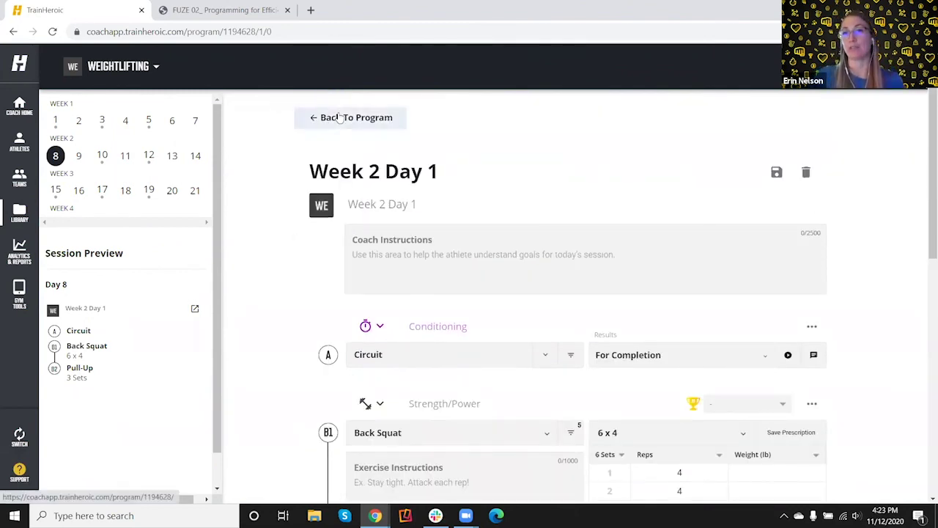
left_click(340, 117)
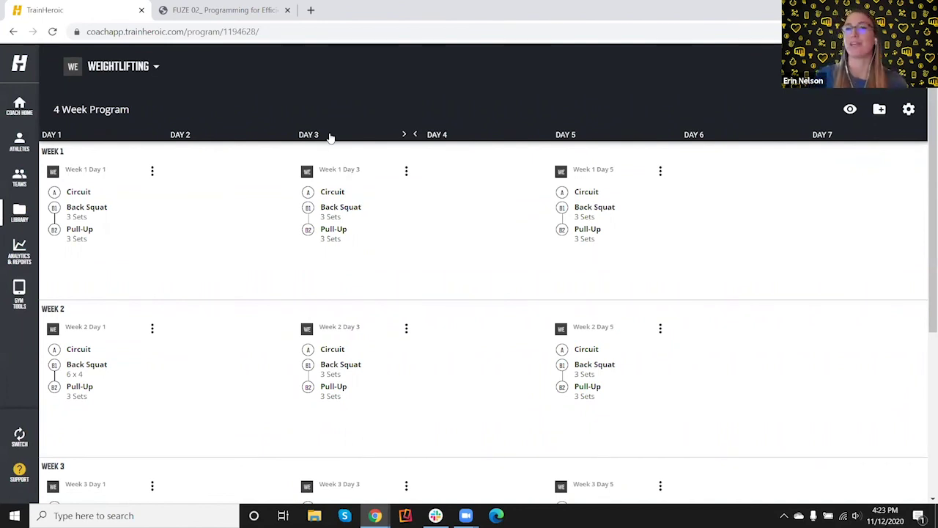
Select all the Week 3 and Week 4 sessions together and delete them from the program.
mouse_move(344, 175)
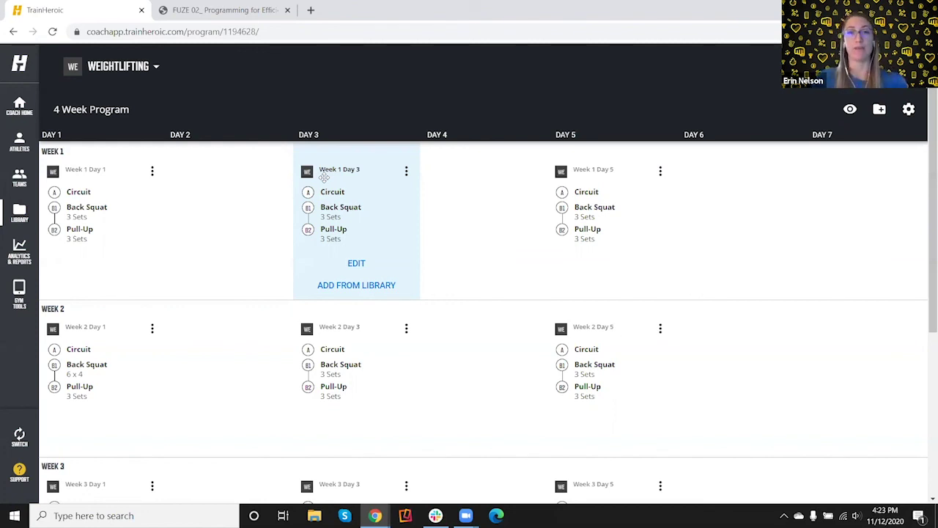
scroll(324, 177, "down", 4)
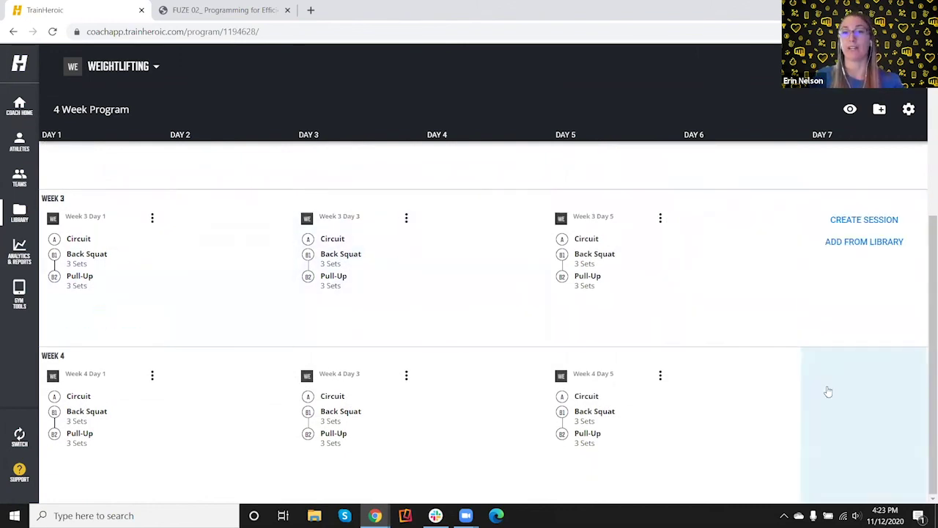
mouse_move(743, 413)
left_click_drag(715, 429, 38, 195)
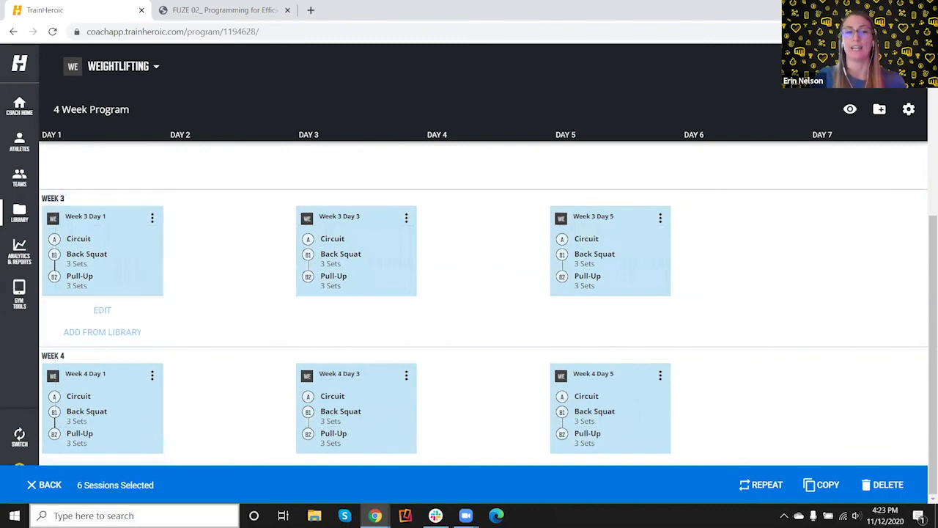
left_click(888, 484)
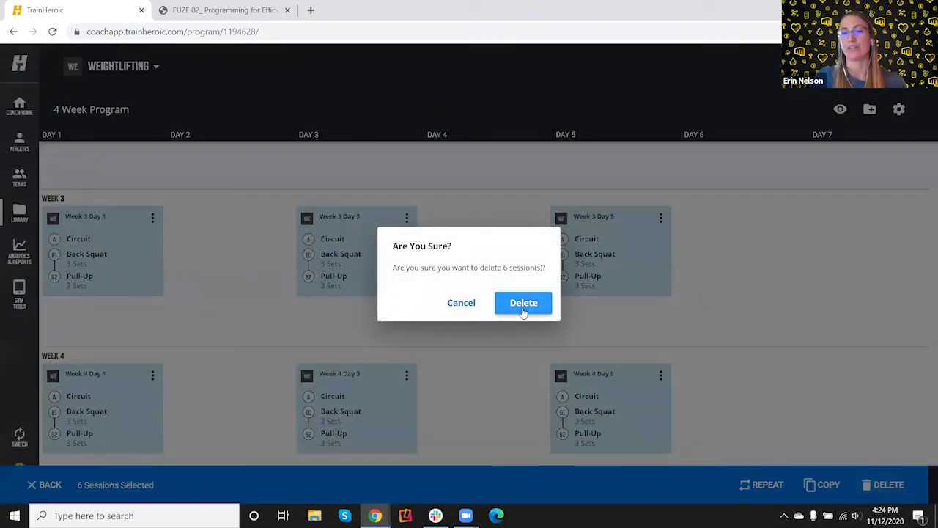
left_click(524, 302)
scroll(608, 389, "up", 2)
scroll(609, 389, "down", 2)
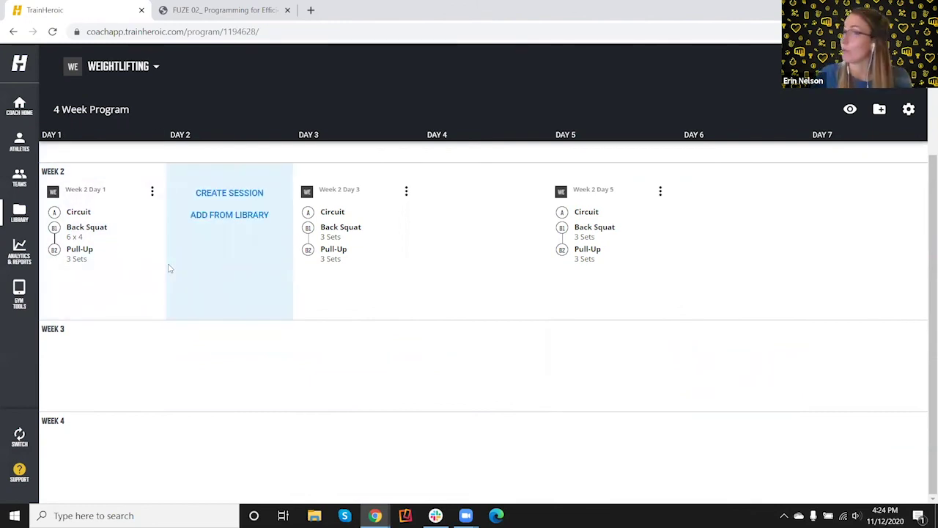
Bulk-delete all the Week 1 and Week 2 sessions and switch to the FUZE 02_ Programming for Efficiency PDF.
scroll(785, 408, "up", 2)
left_click_drag(776, 427, 44, 146)
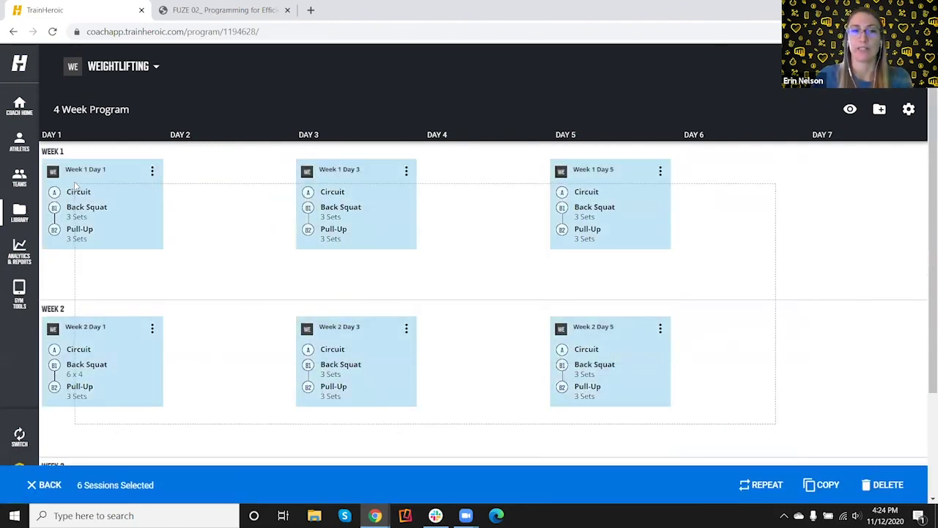
left_click(888, 487)
left_click(503, 302)
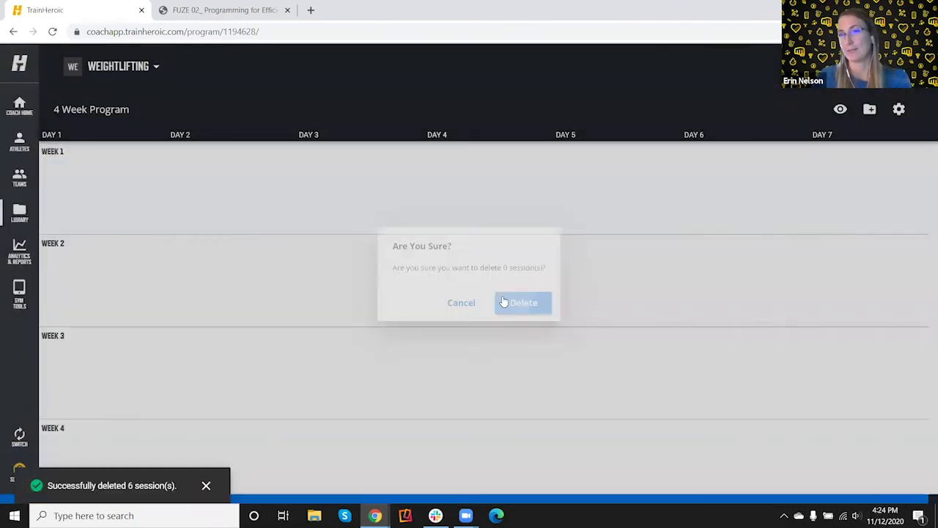
left_click(199, 10)
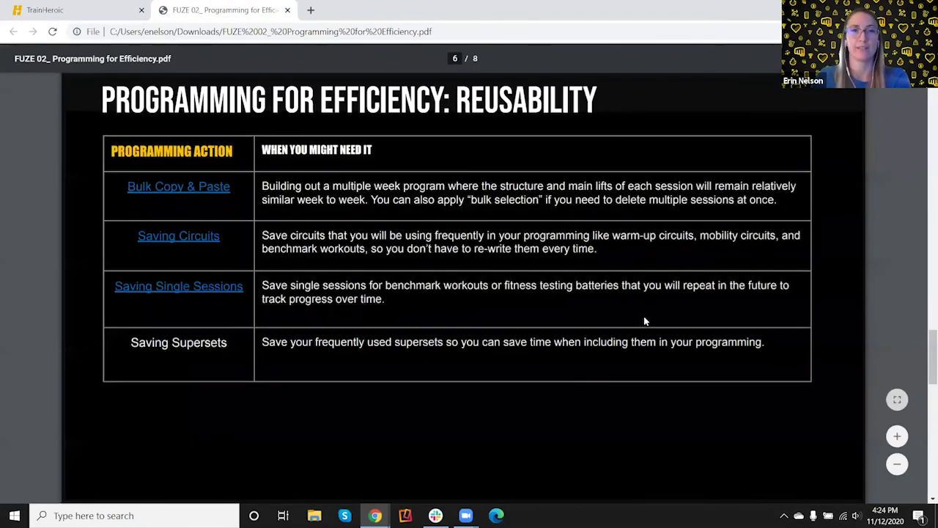